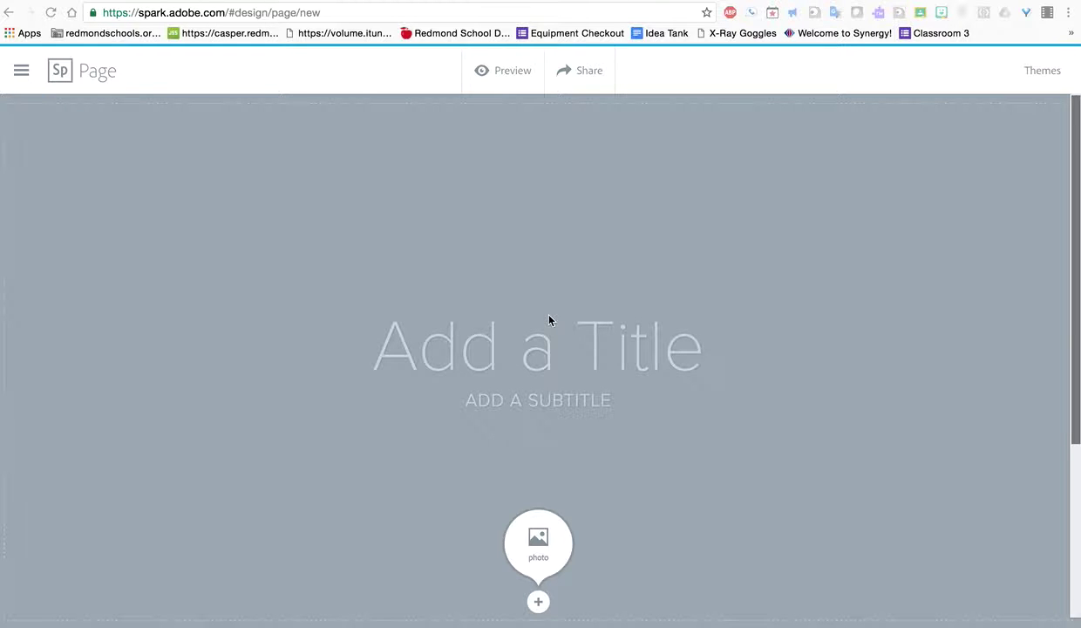
Step: Upload kids copy.jpeg as the header background photo
click(539, 543)
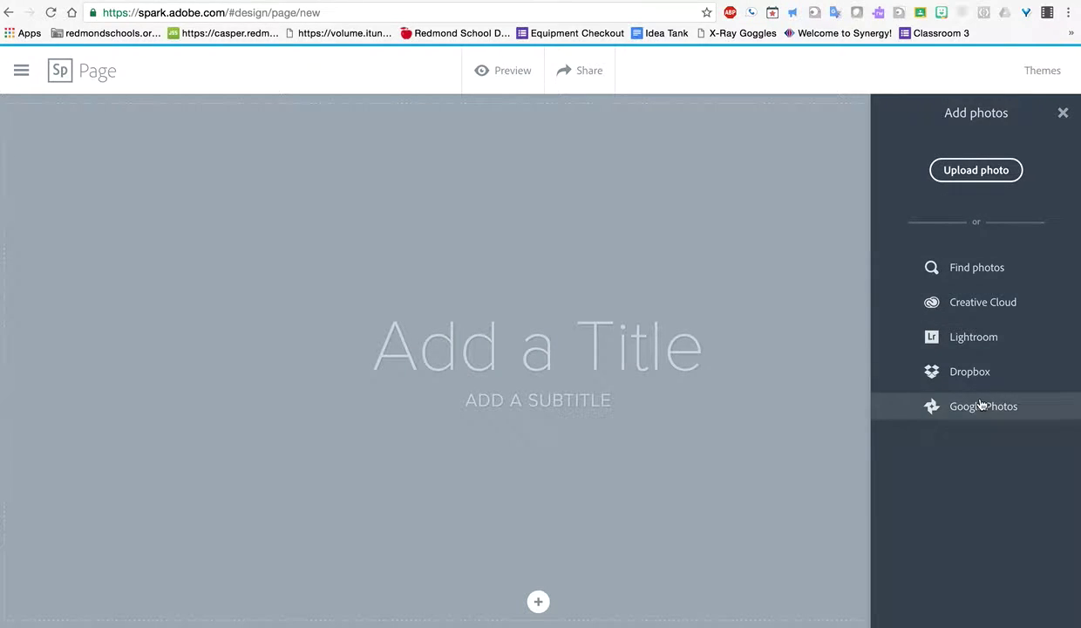
click(974, 171)
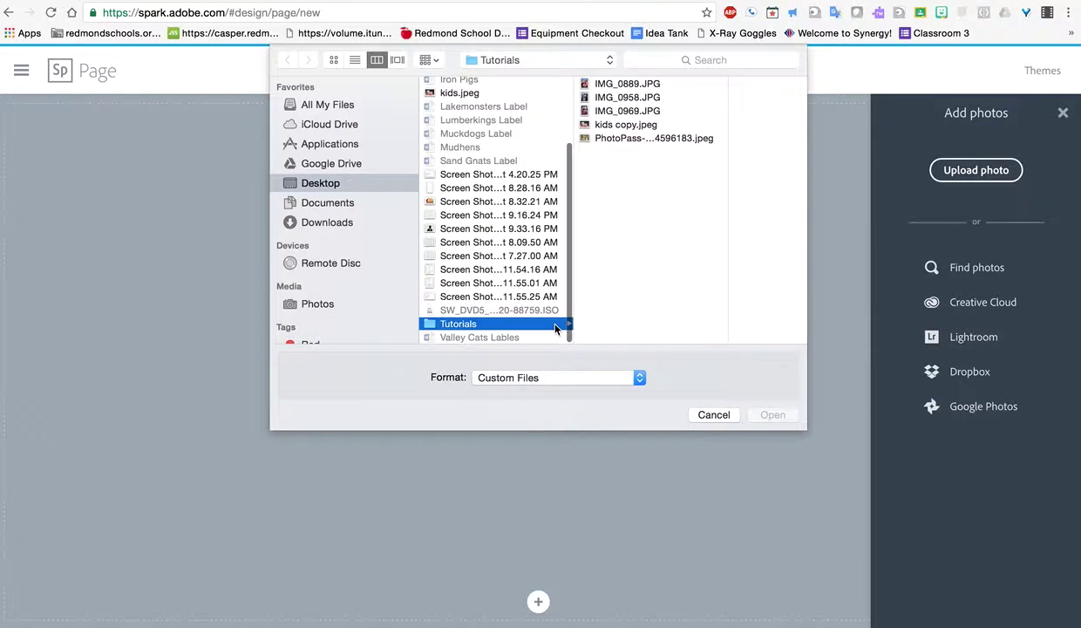
click(615, 127)
click(771, 415)
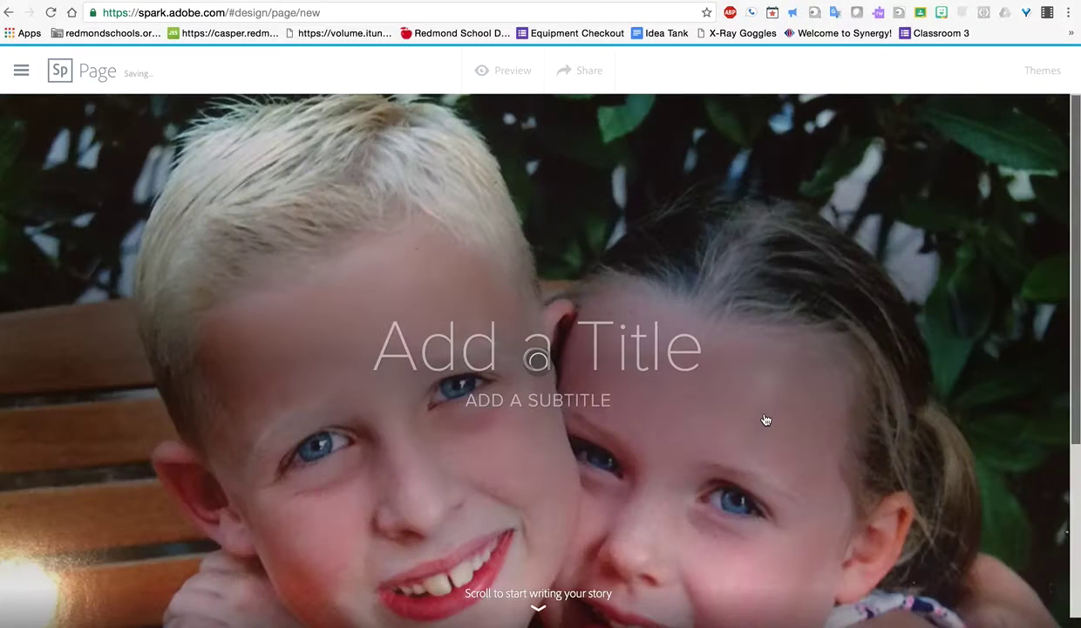
Step: Title the story 'Summer 2016' with the subtitle 'THE BEST EVER'
click(654, 356)
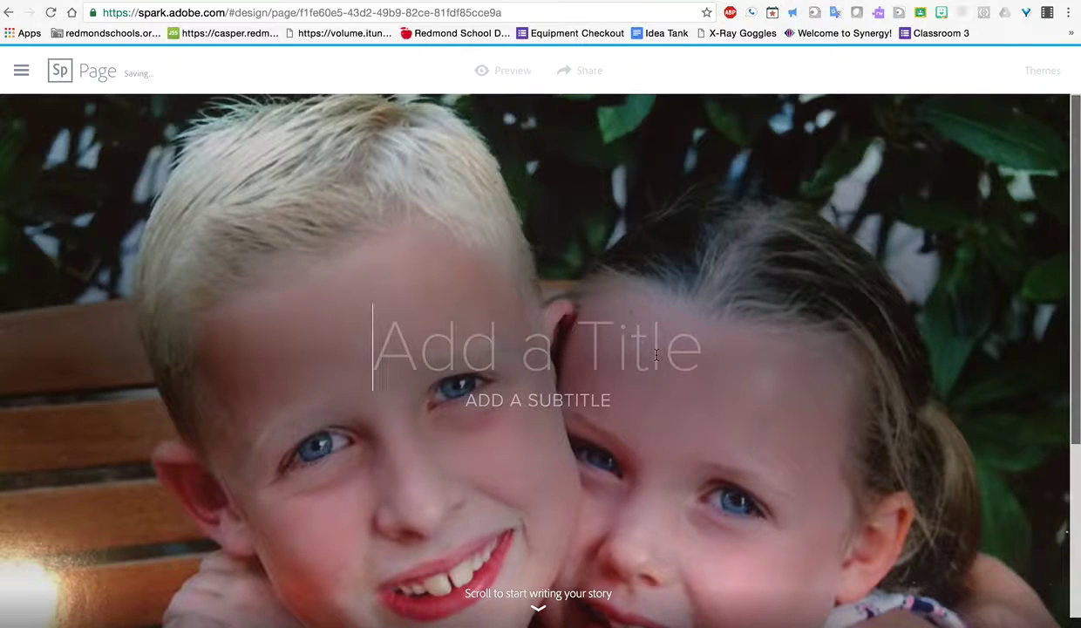
text(Summer )
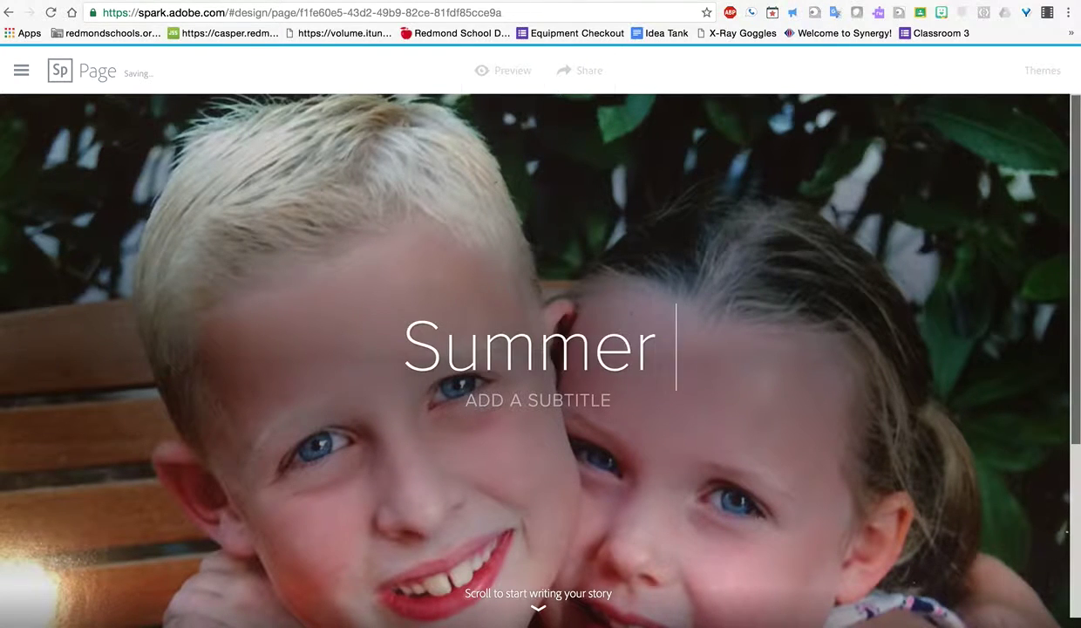
text(2016)
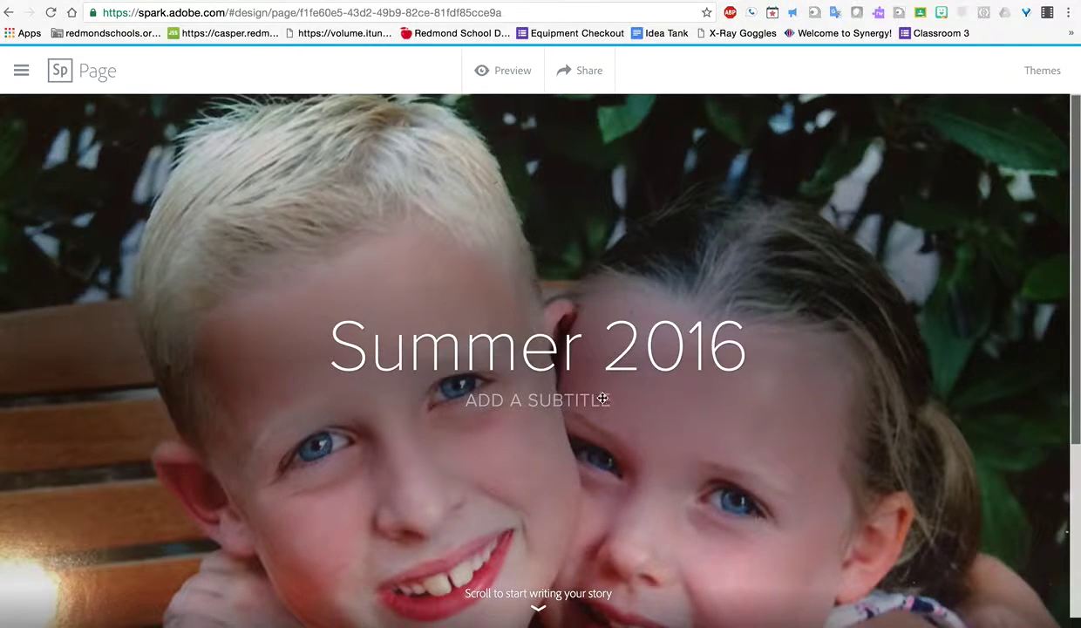
click(577, 397)
text(THE BEST EVER)
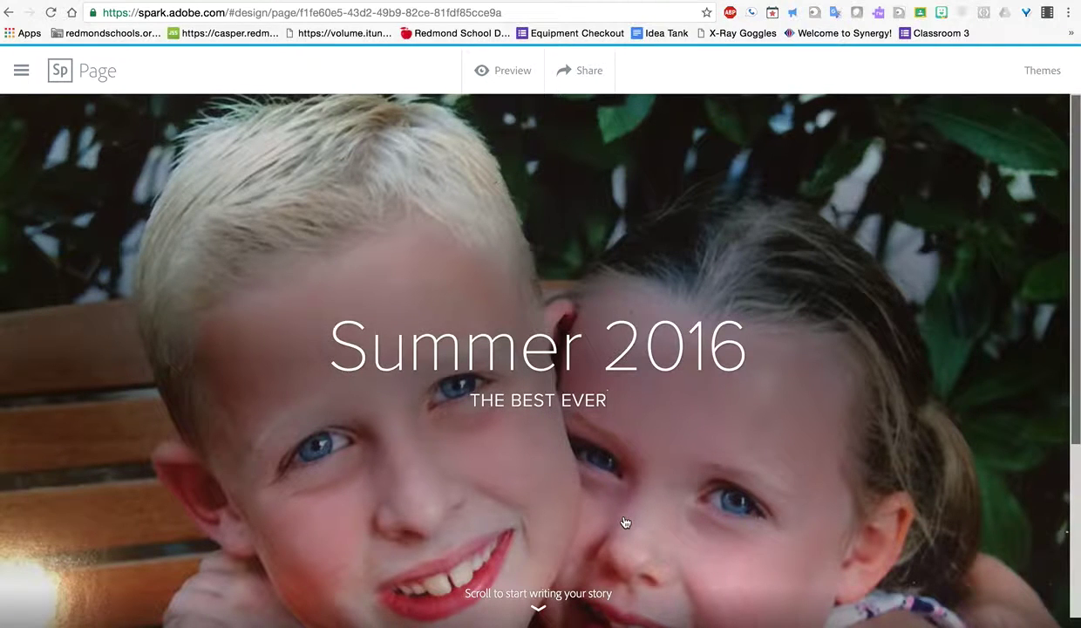
Step: Insert IMG_0969.JPG, the girl in sunglasses, as a photo block below the header
scroll(625, 523, down, 3)
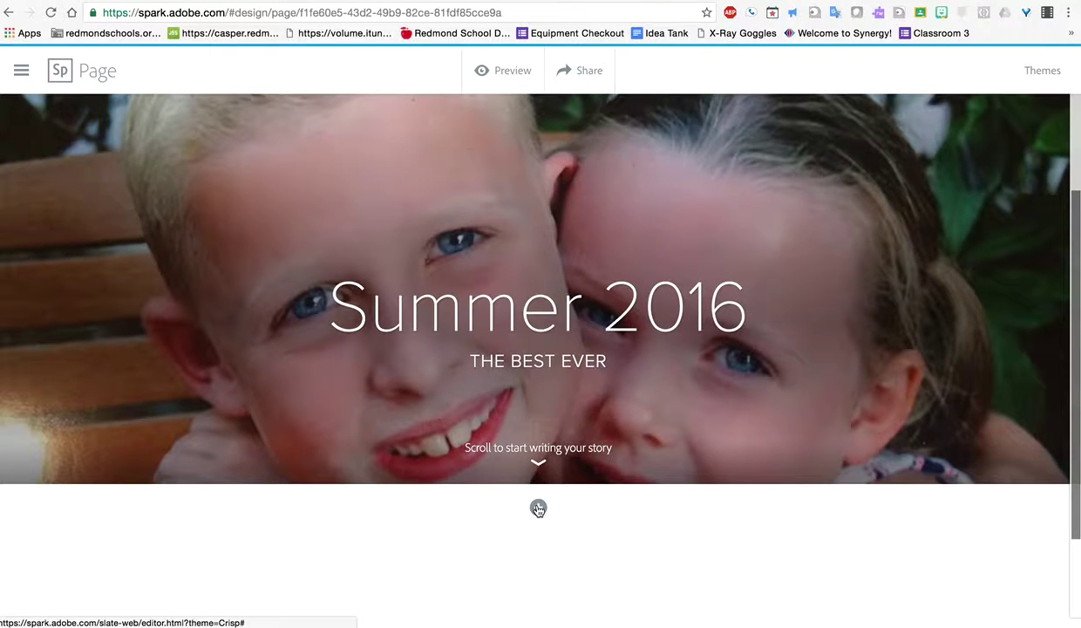
click(538, 508)
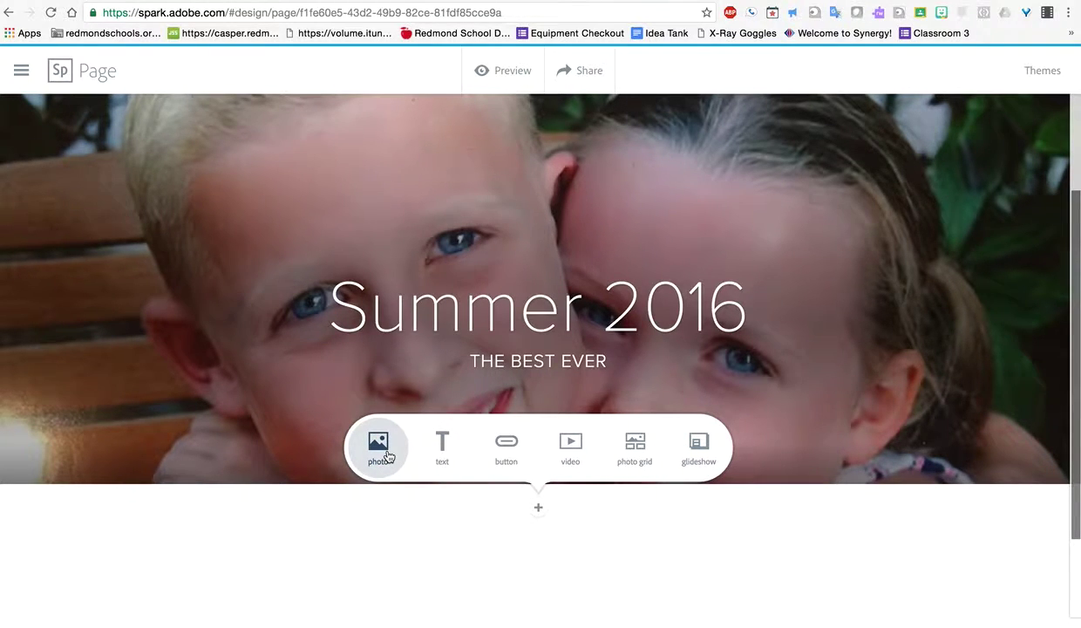
click(389, 456)
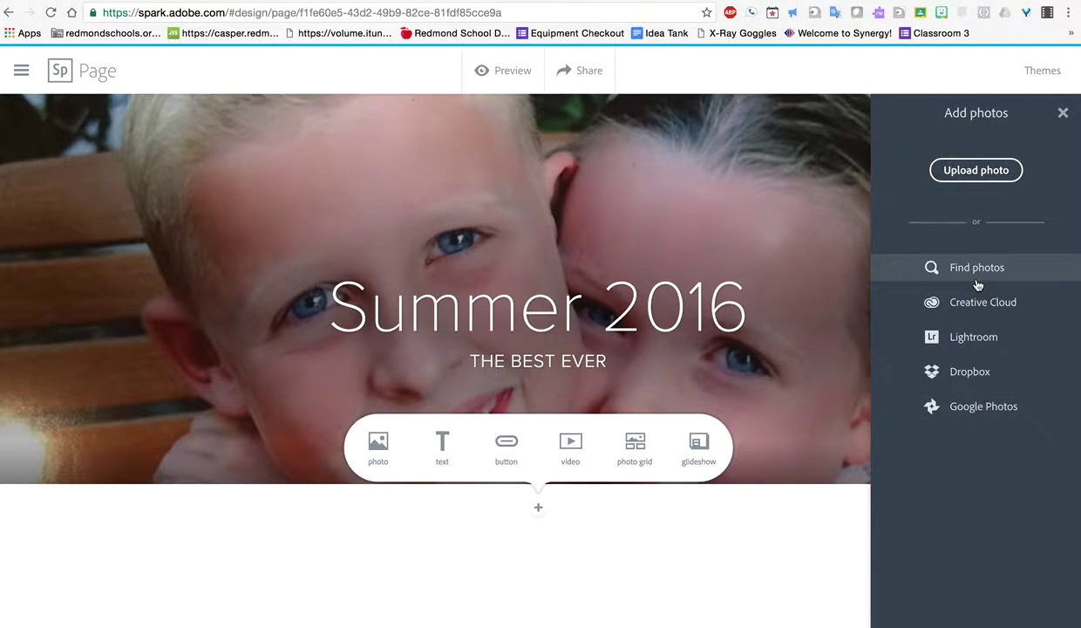
click(968, 172)
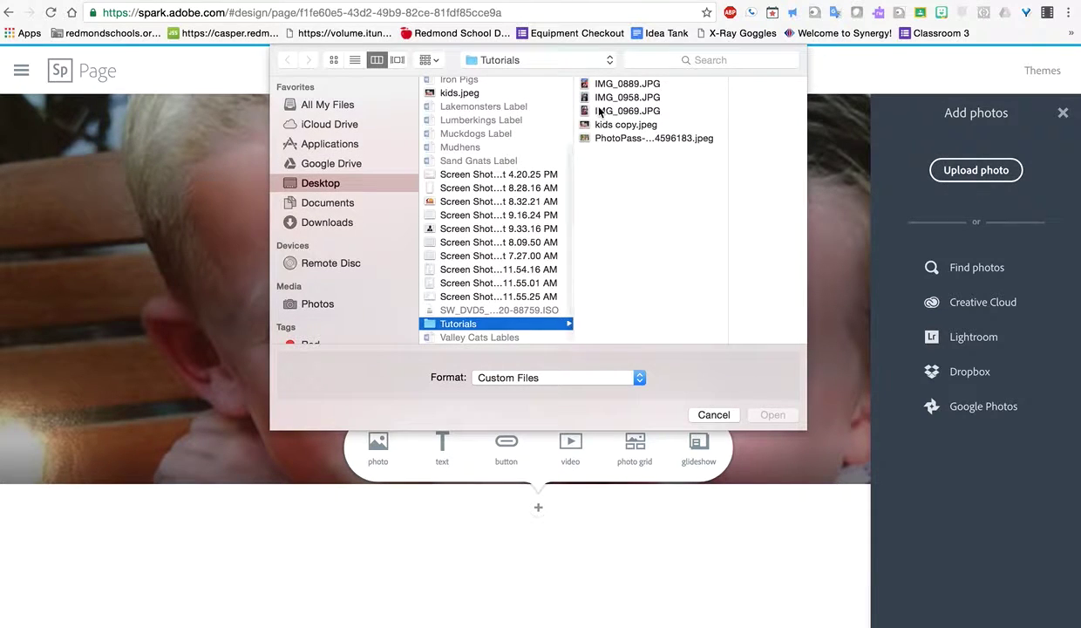
click(600, 111)
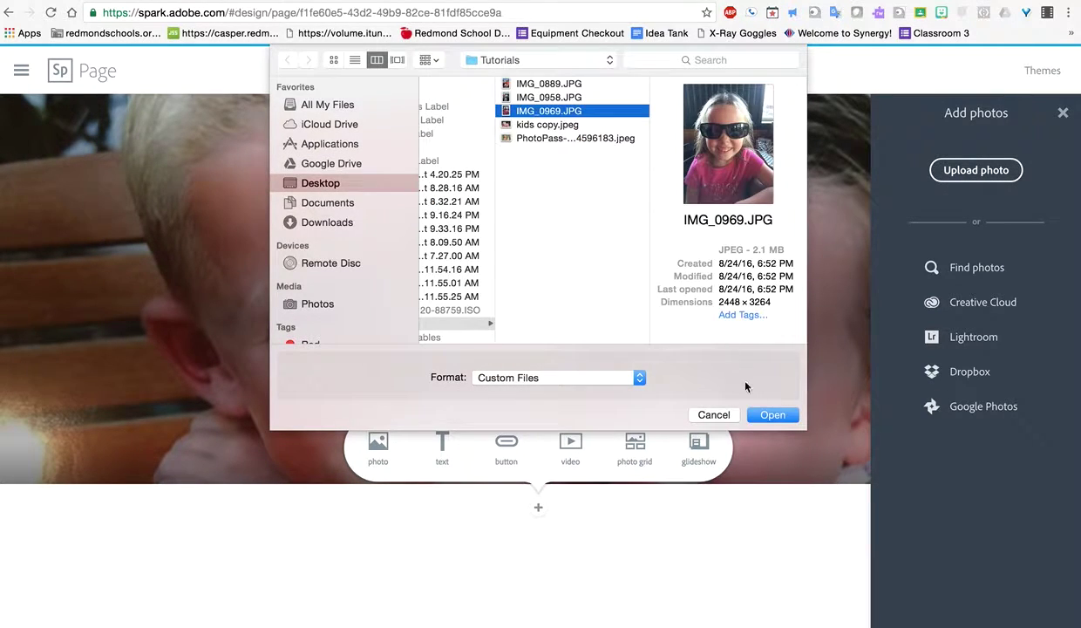
click(771, 415)
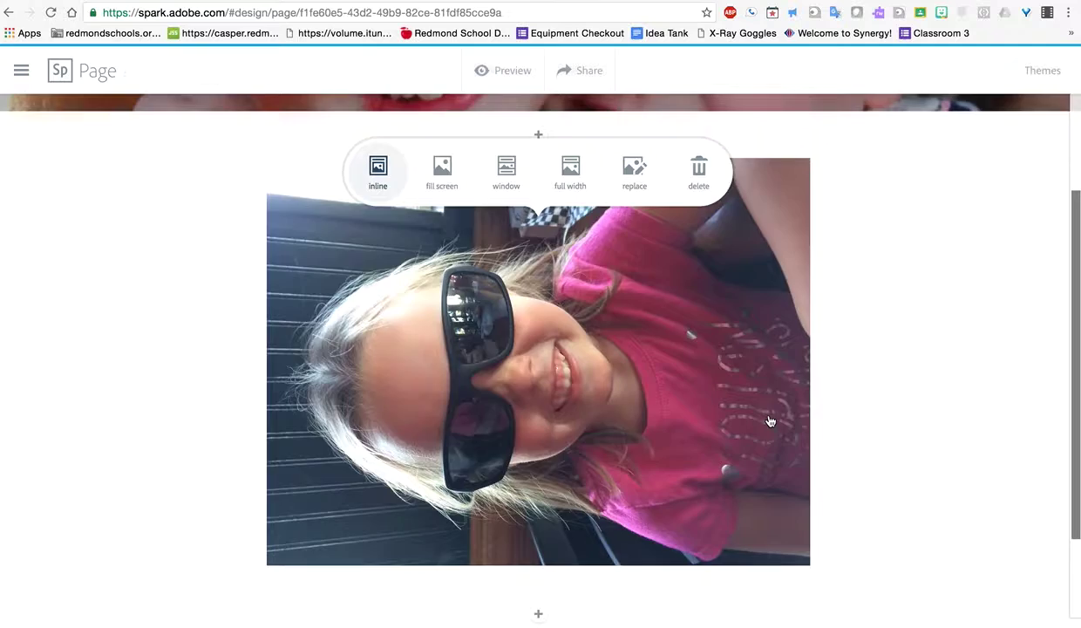
scroll(947, 423, up, 10)
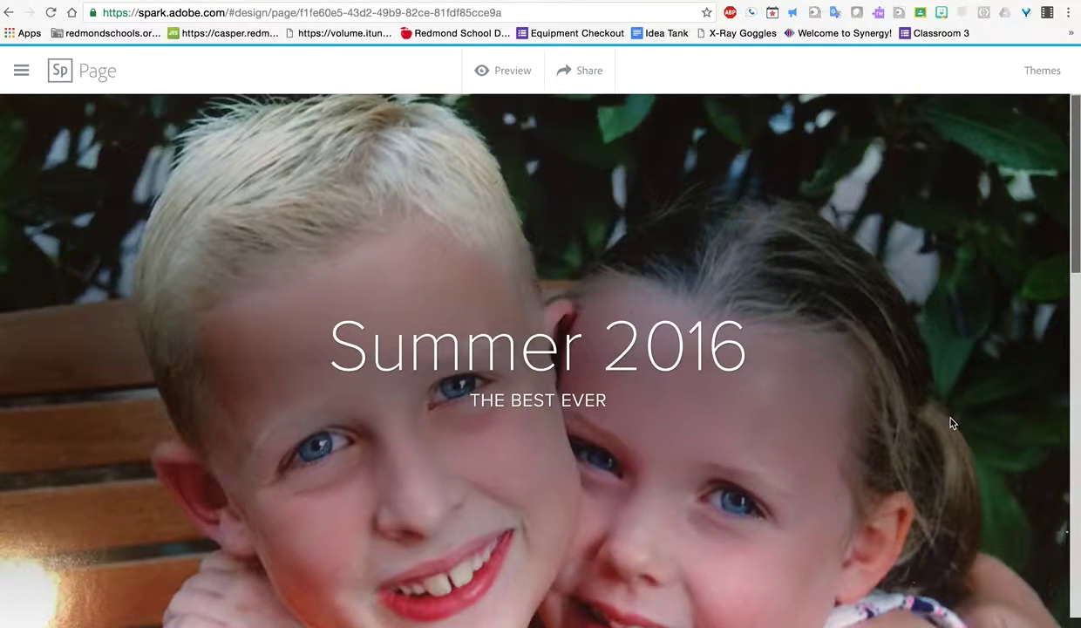
Step: Set the sunglasses photo layout to fill the screen
scroll(952, 423, down, 8)
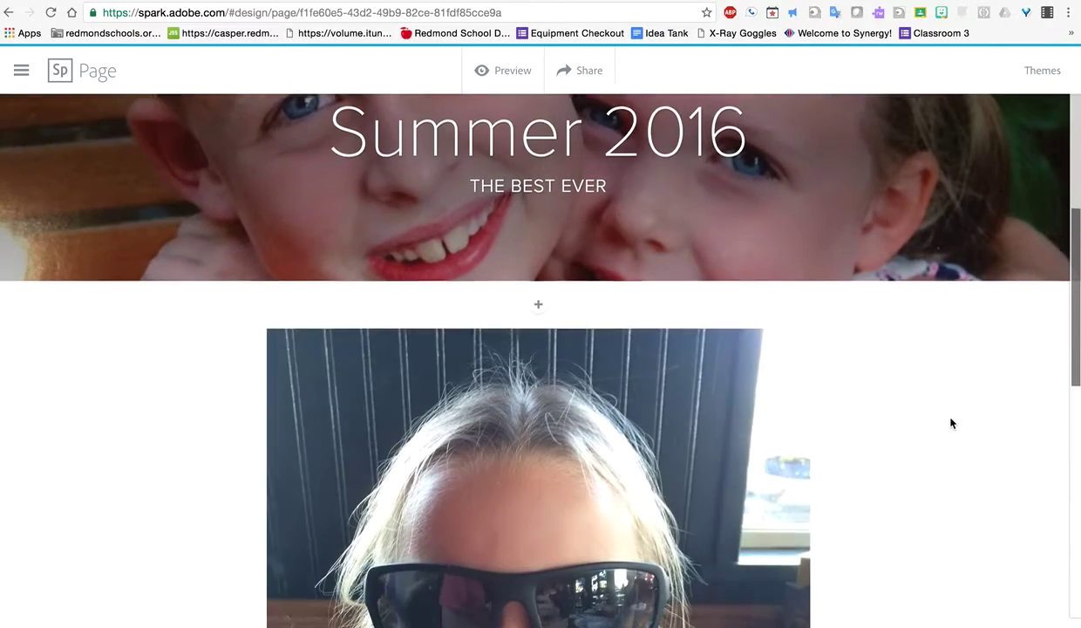
scroll(953, 423, down, 5)
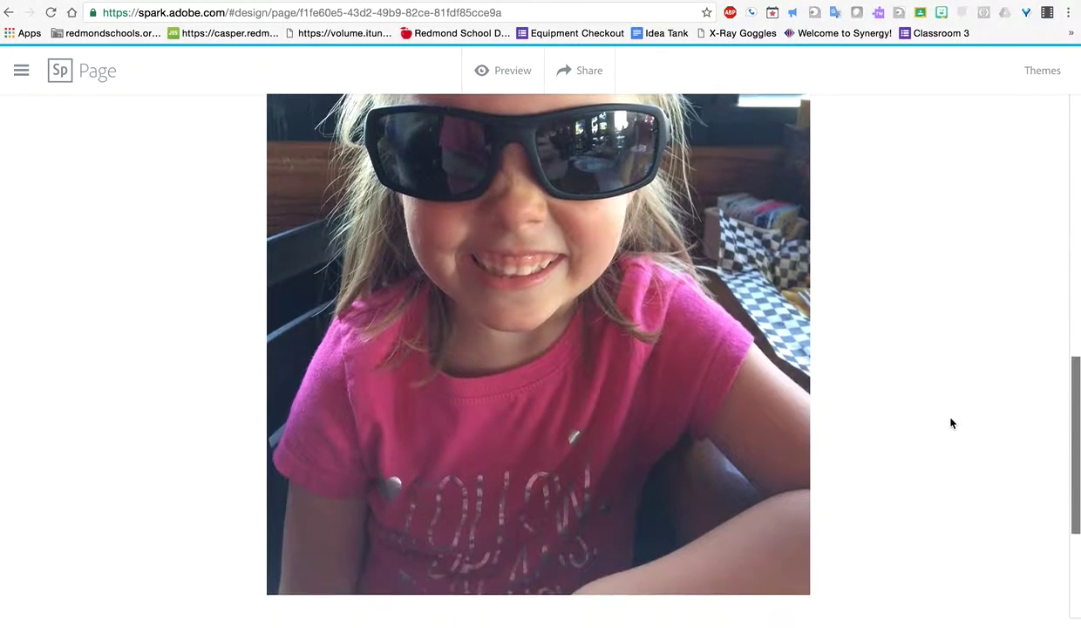
scroll(951, 423, up, 3)
click(571, 336)
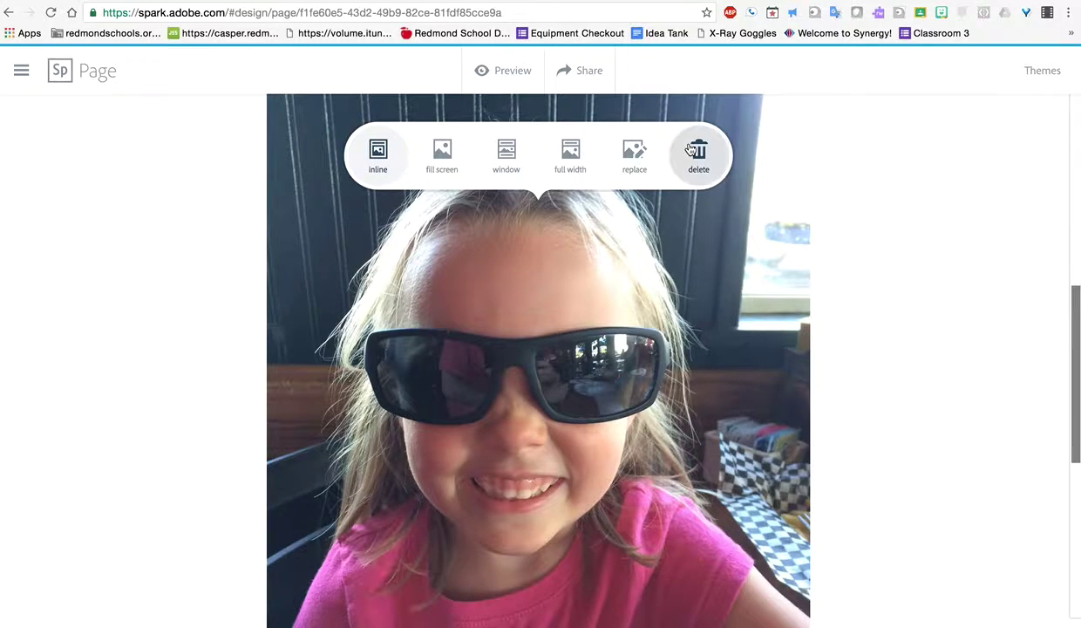
click(428, 159)
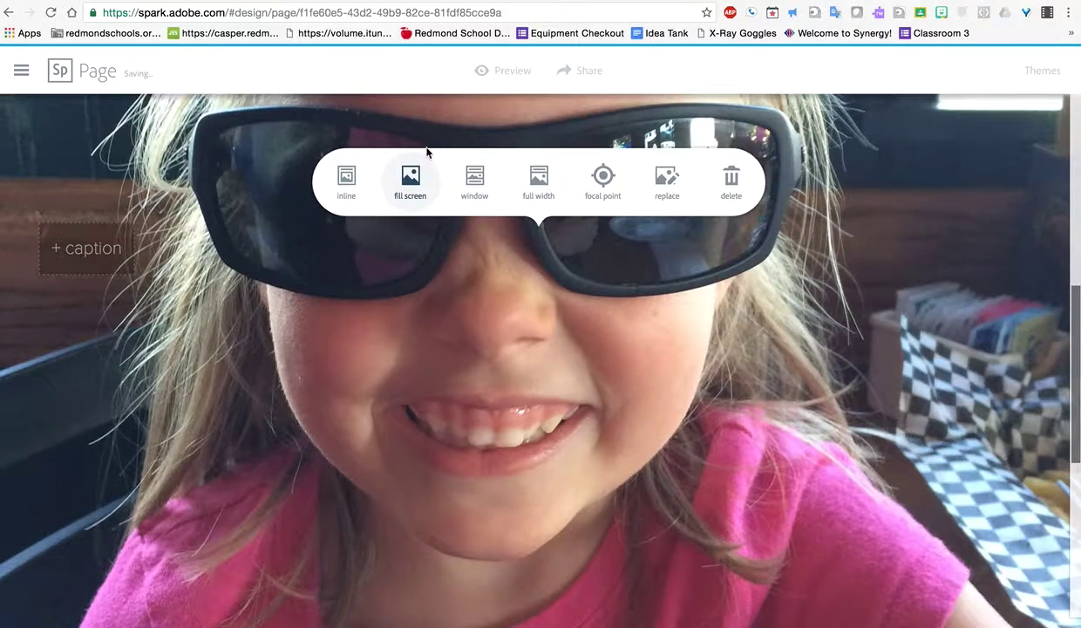
Step: Caption the sunglasses photo "Rockin' Daddy's glasses at lunch!"
scroll(463, 302, up, 5)
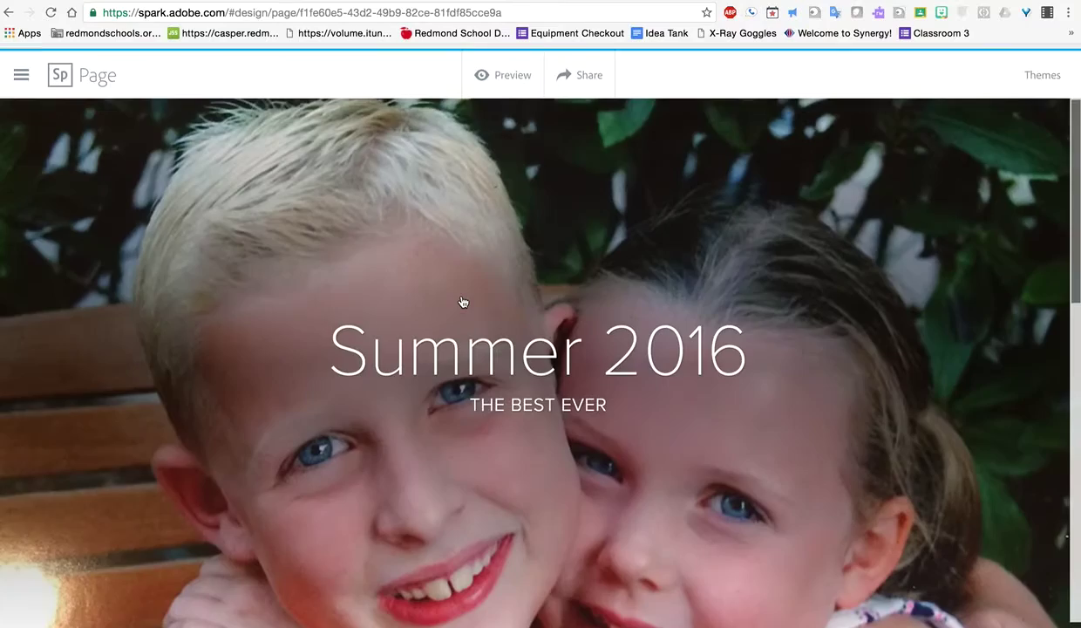
scroll(463, 302, down, 7)
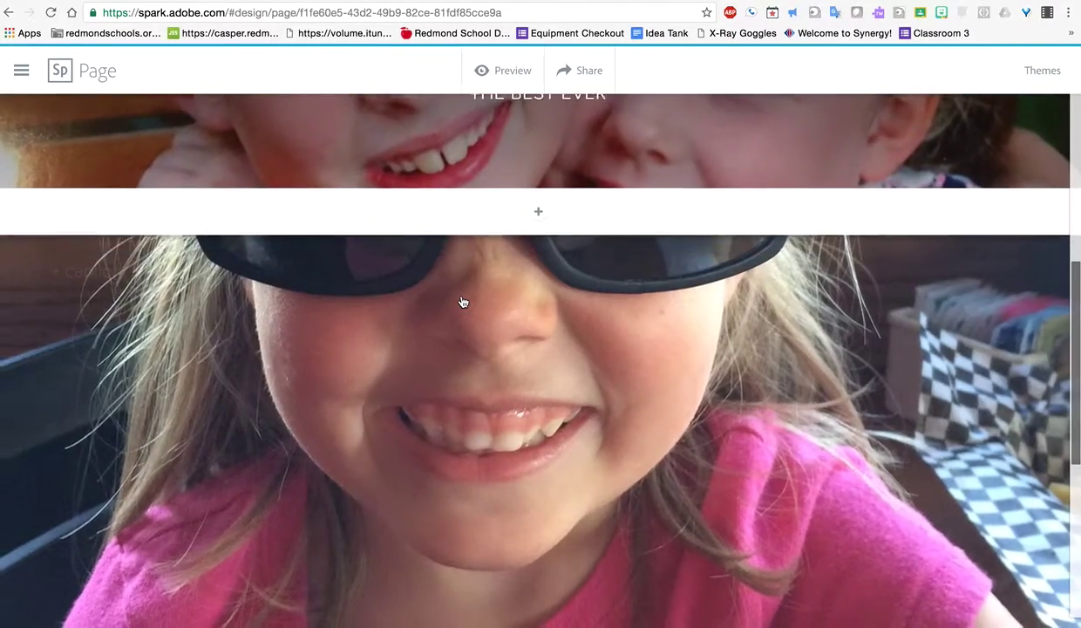
scroll(463, 302, down, 3)
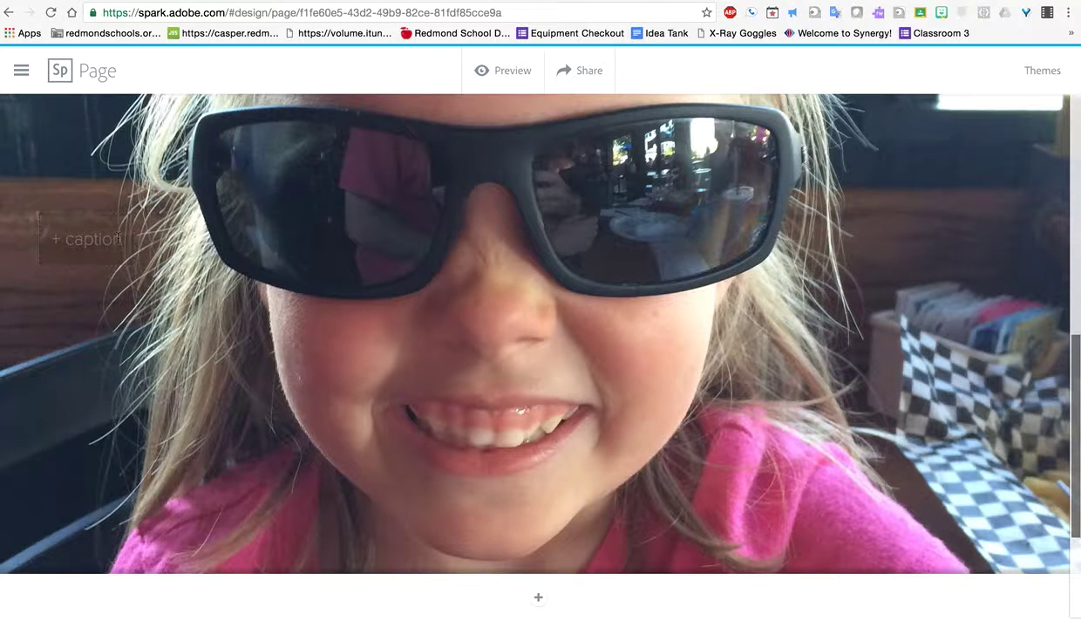
click(117, 232)
text(Rockin' Daddy's glasses at lunch!)
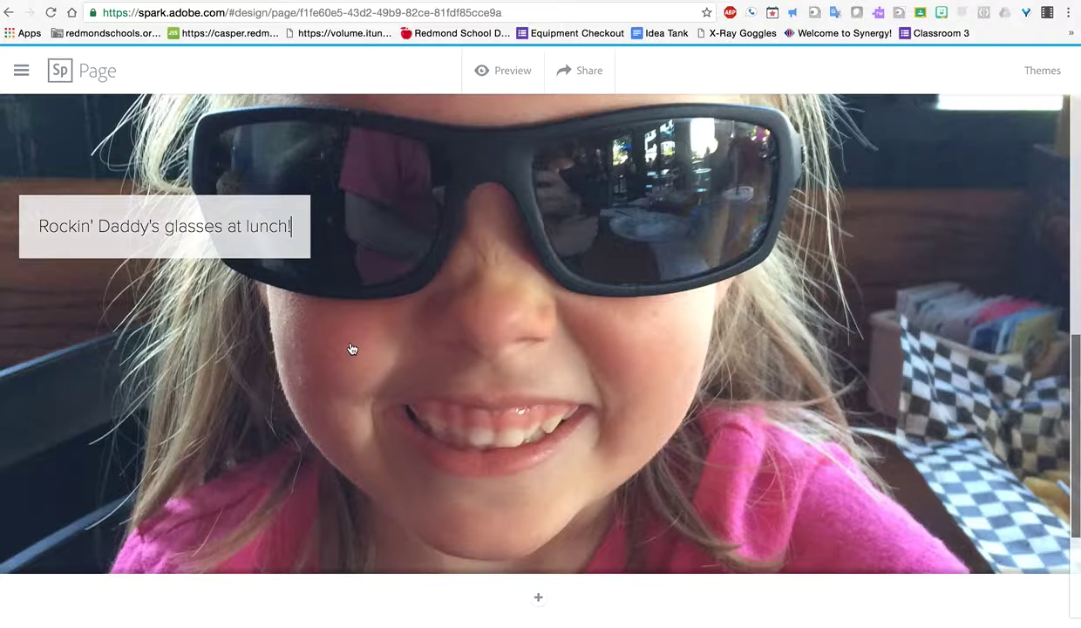
scroll(352, 349, down, 3)
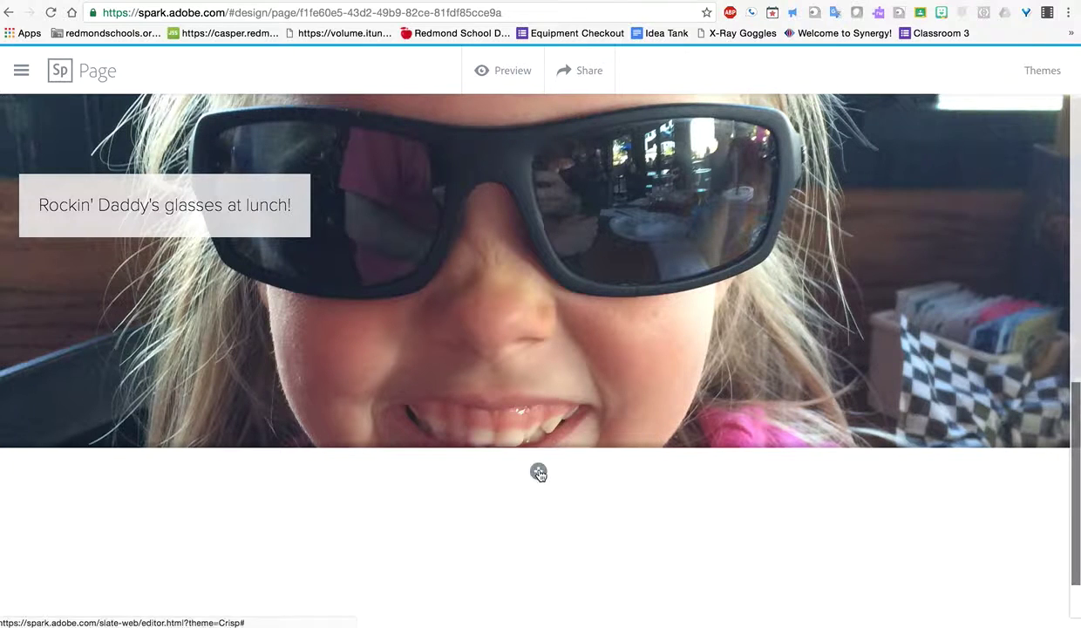
Step: Add a text block below the photo and copy the story paragraph from Google Docs
click(538, 471)
click(445, 408)
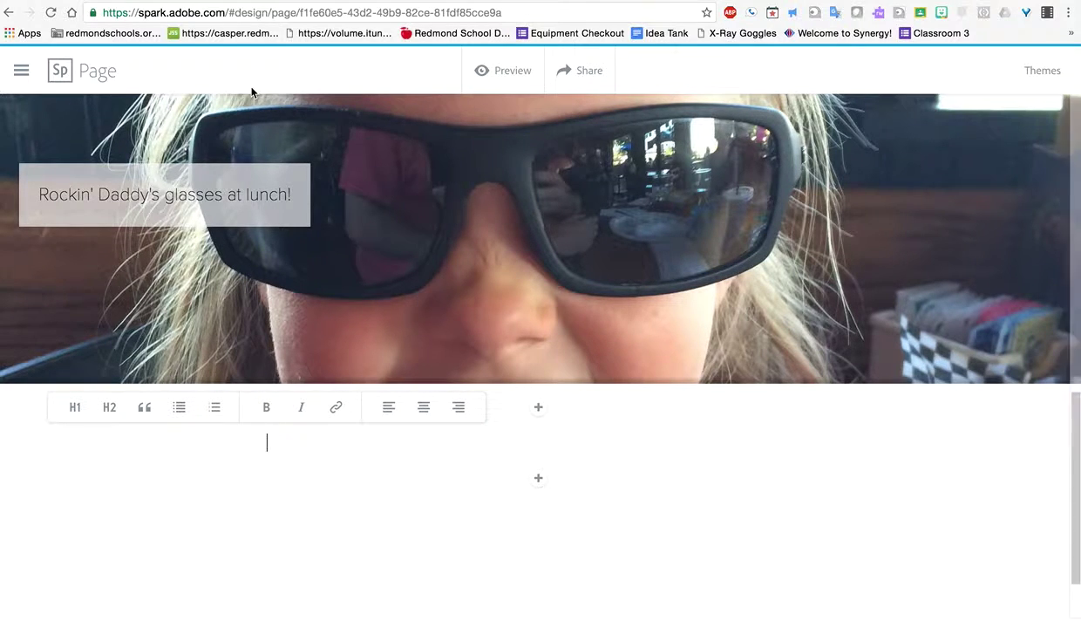
click(181, 3)
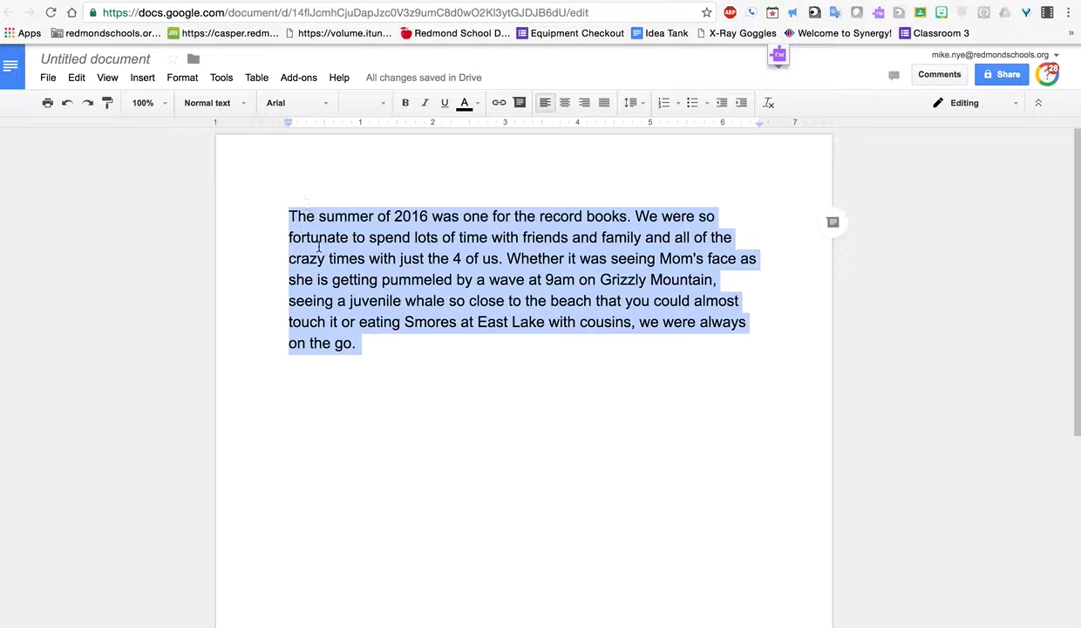
key(ctrl+Tab)
Step: Paste the paragraph 'The summer of 2016 was one for the record books…' into a new text block below the photo
click(537, 472)
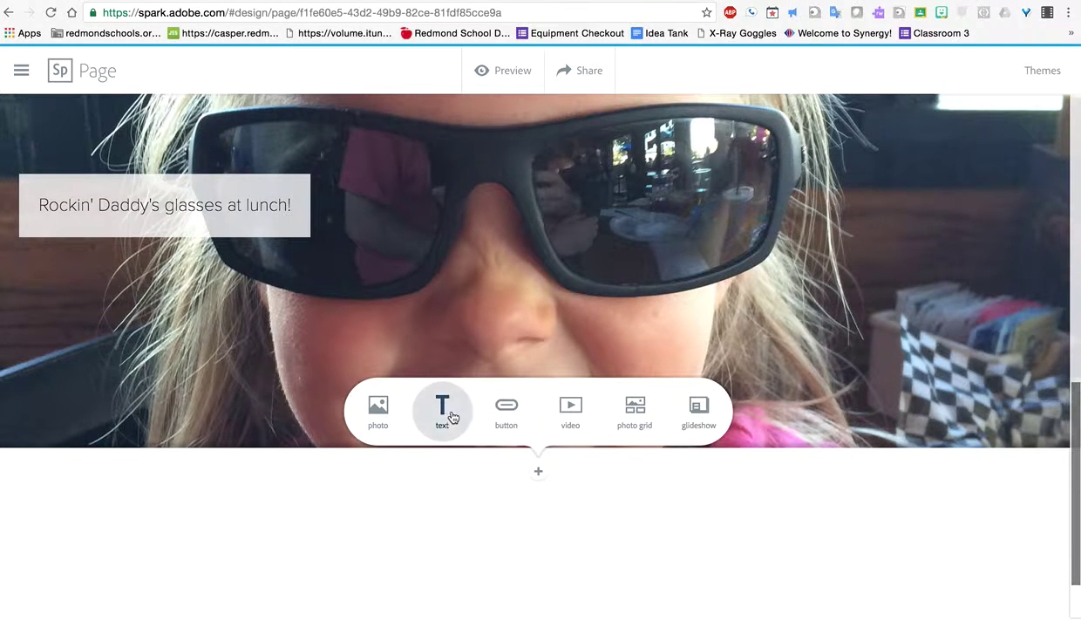
click(444, 410)
text(The summer of 2016 was one for the record books. We were so fortunate to spend lots of time with friends and family and all of the crazy times with just the 4 of us. Whether it was seeing Mom's face as she is getting pummeled by a wave at 9am on Grizzly Mountain, seeing a juvenile whale so close to the beach that you could almost touch it or eating Smores at East Lake with cousins, we were always on the go.)
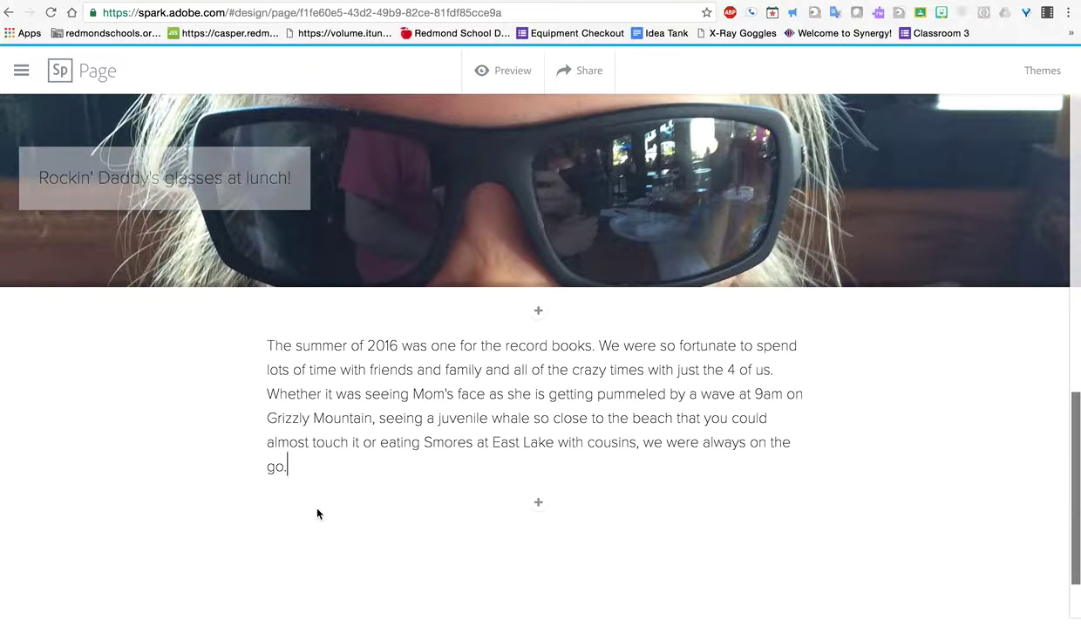
scroll(529, 356, up, 10)
scroll(529, 356, down, 5)
scroll(528, 356, down, 8)
scroll(529, 355, down, 2)
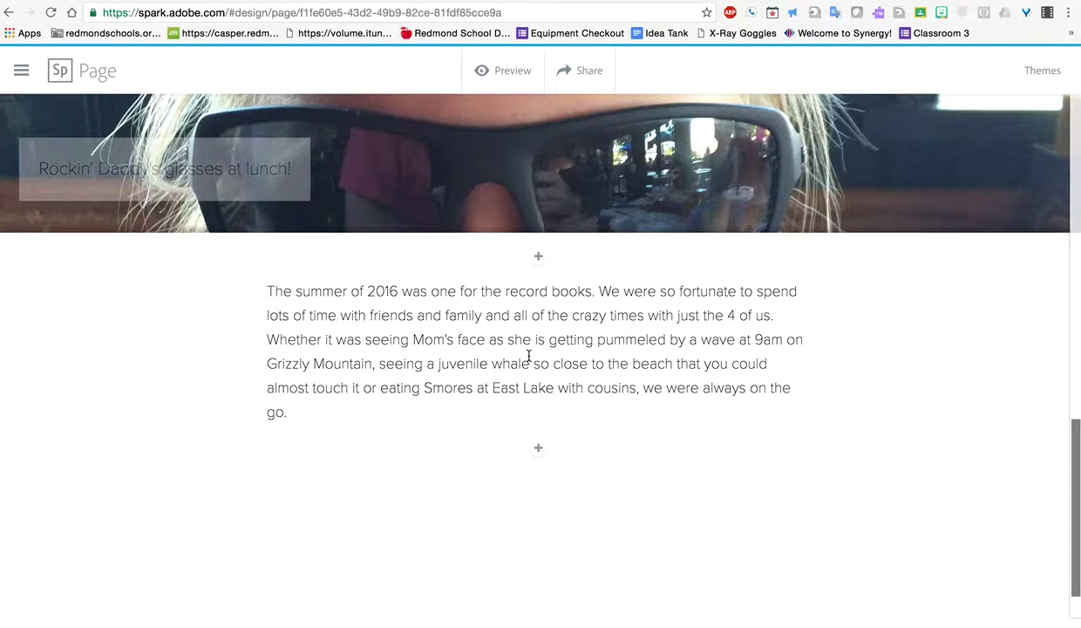
click(538, 447)
click(503, 390)
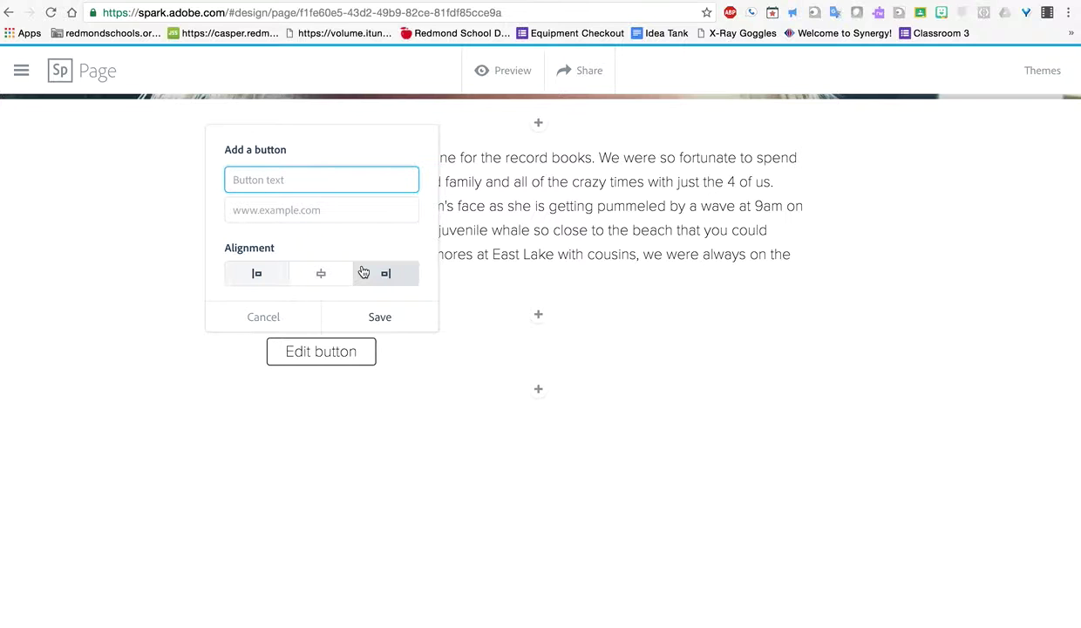
click(289, 318)
Step: Embed the YouTube video 'Whale at Bella Beach' below the text via its youtu.be link
click(538, 389)
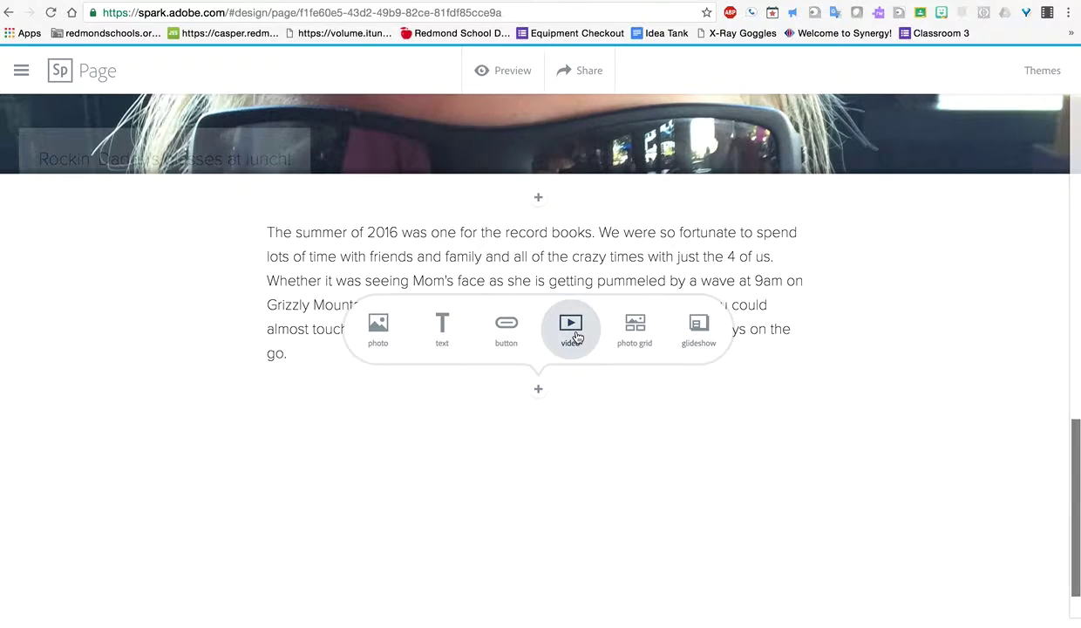
click(571, 357)
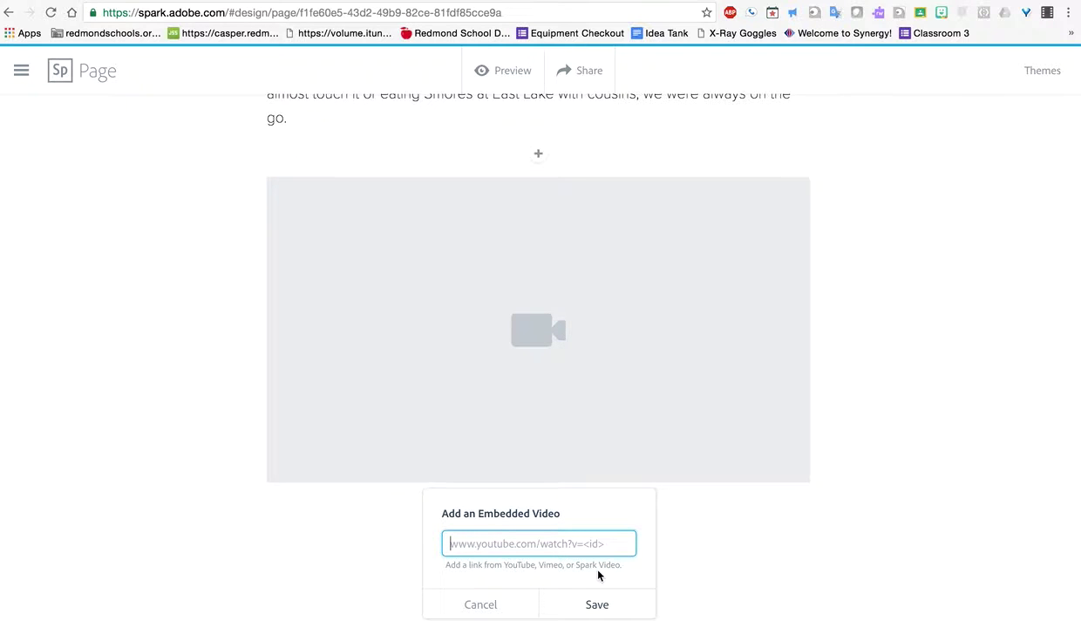
click(297, 2)
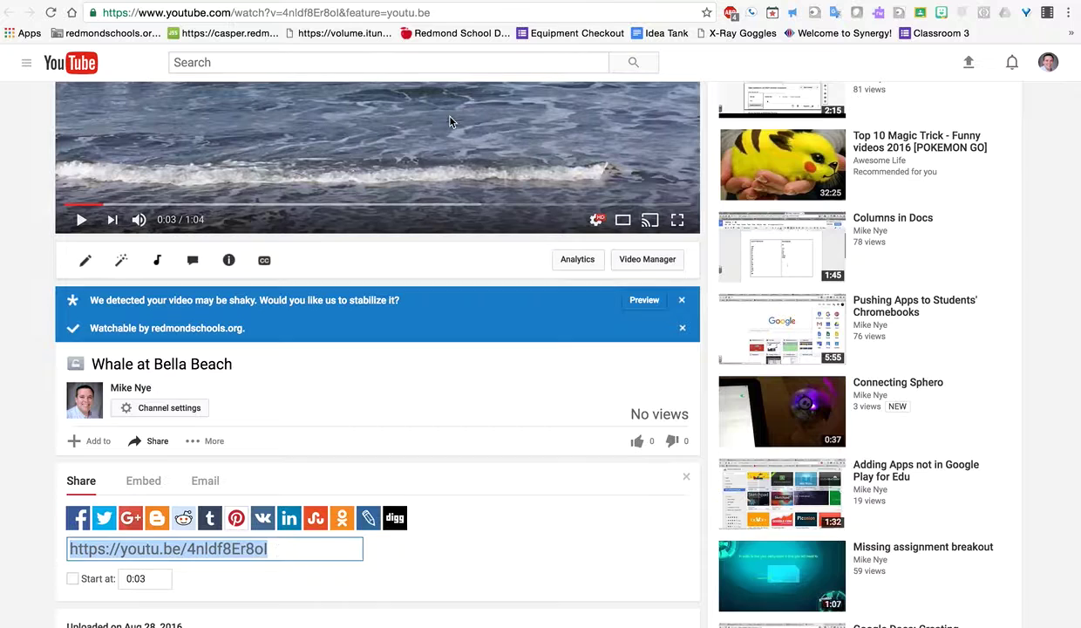
key(ctrl+shift+Tab)
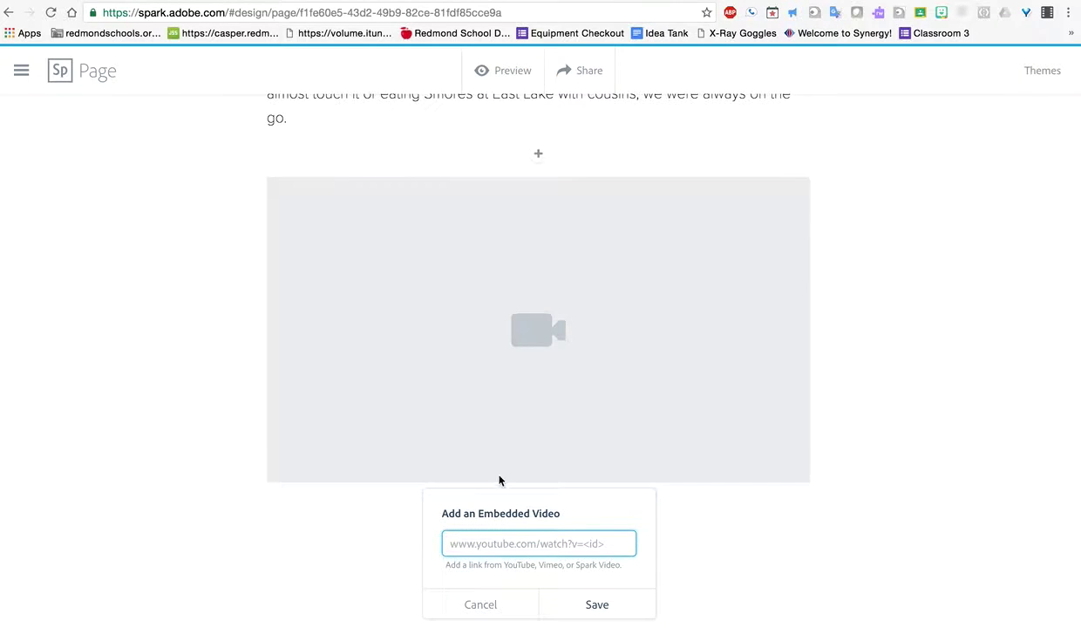
text(https://youtu.be/4nldf8Er8ol)
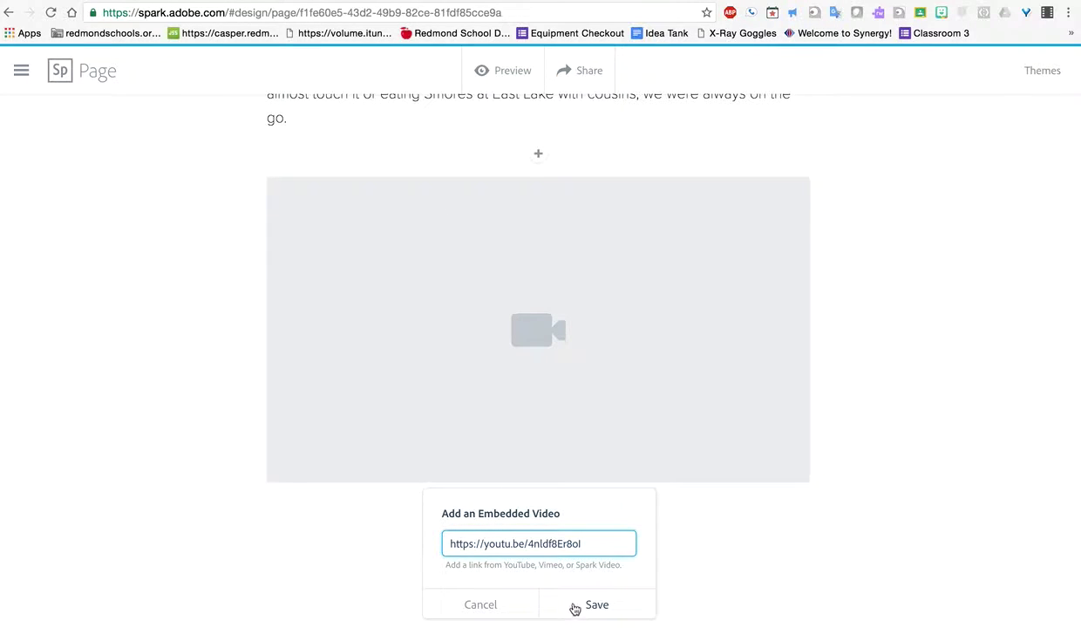
click(595, 604)
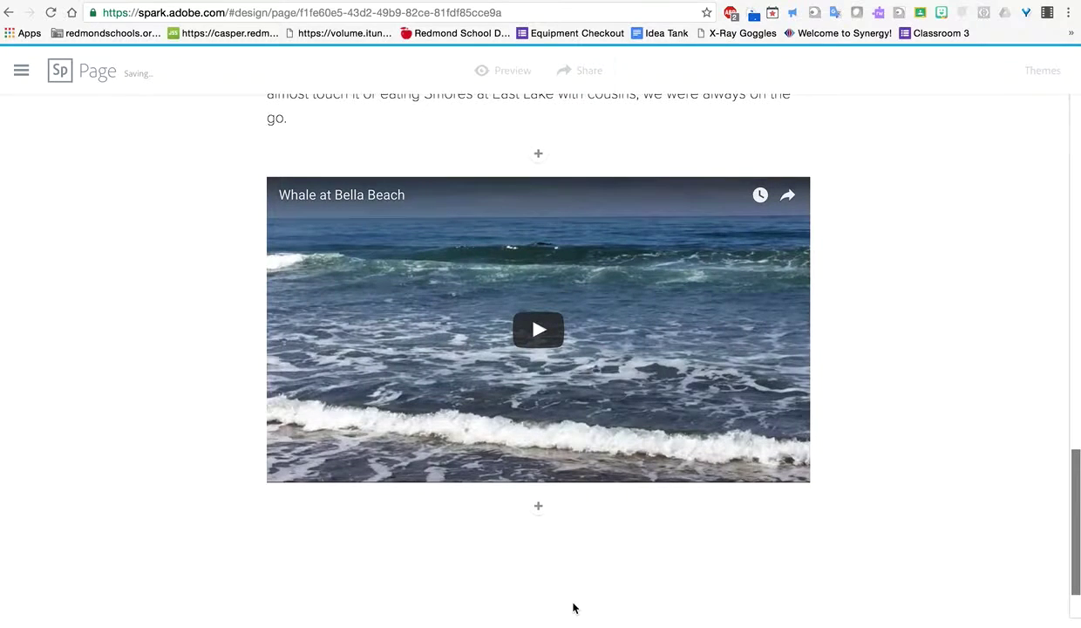
click(539, 507)
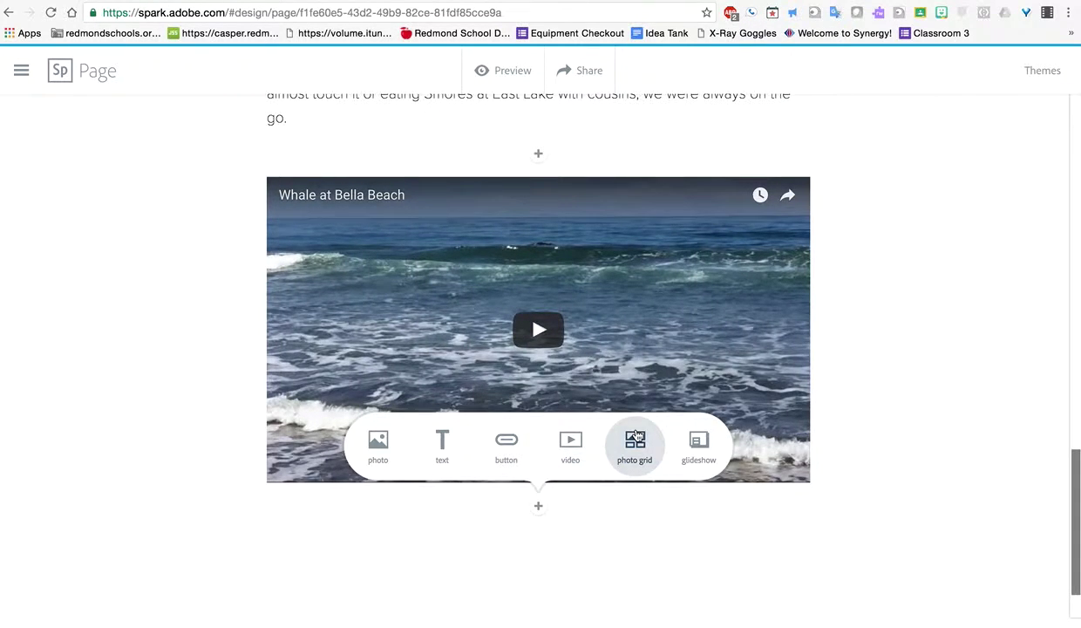
Step: Create a photo grid from IMG_0889.JPG, IMG_0958.JPG and the PhotoPass image
click(636, 438)
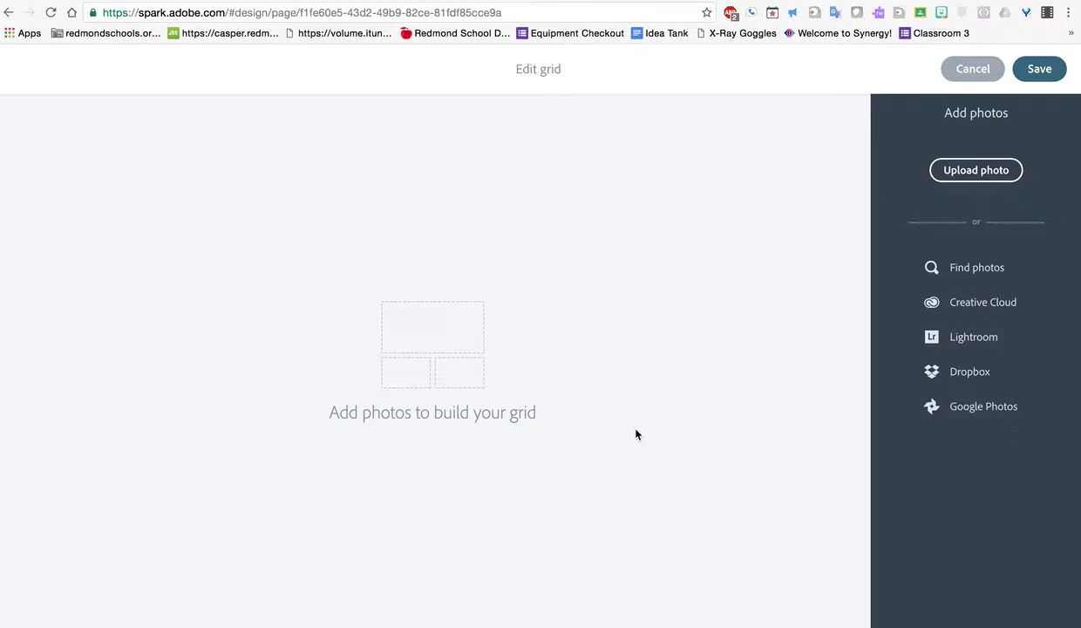
click(956, 168)
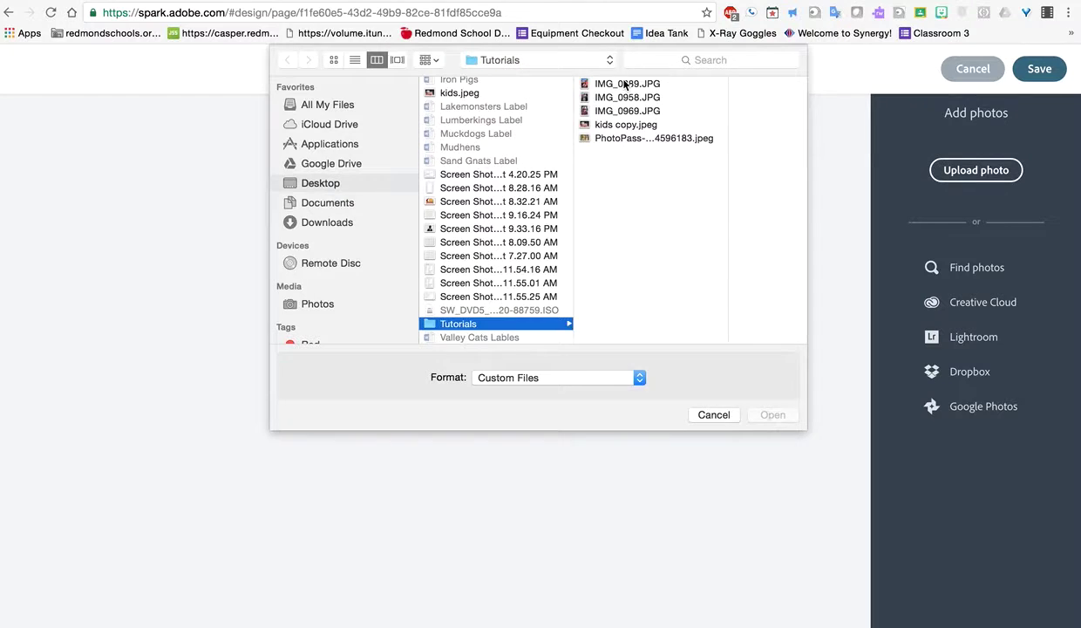
click(624, 84)
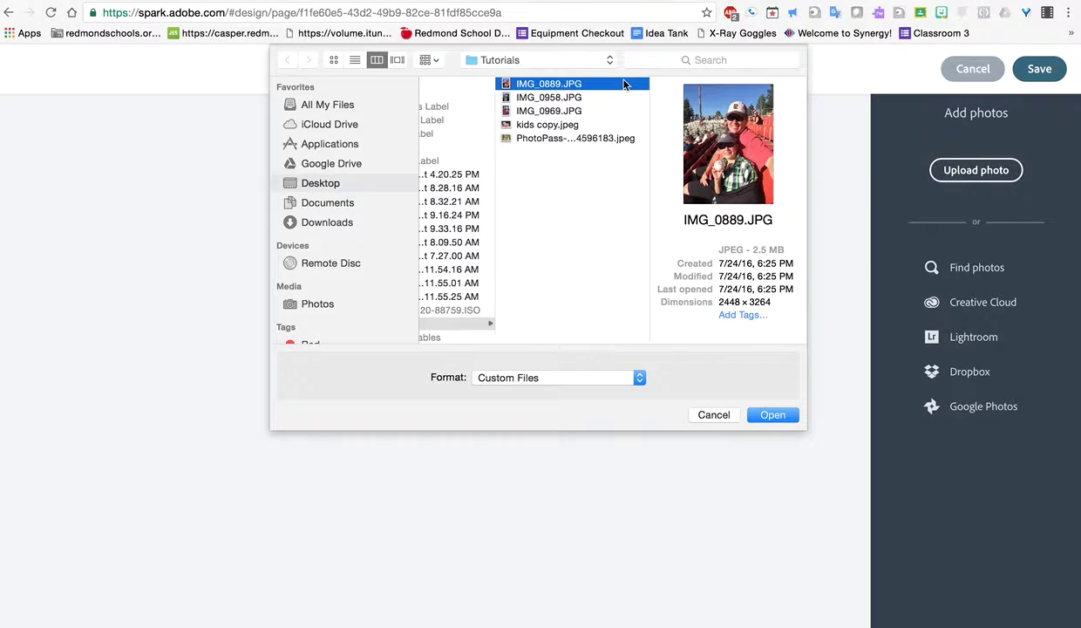
super+click(556, 98)
super+click(547, 139)
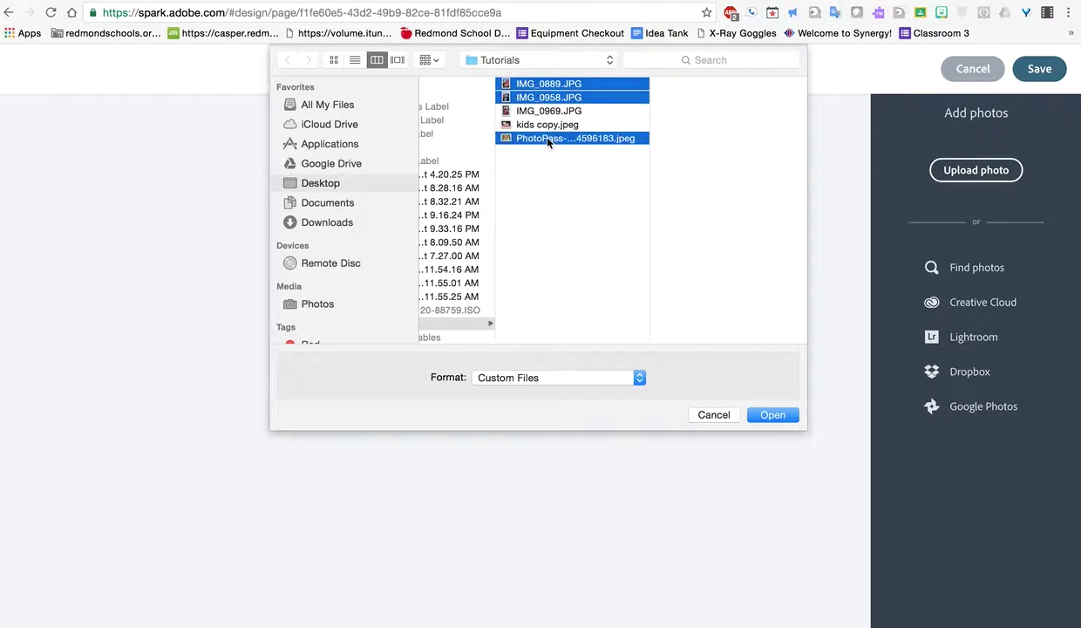
click(773, 416)
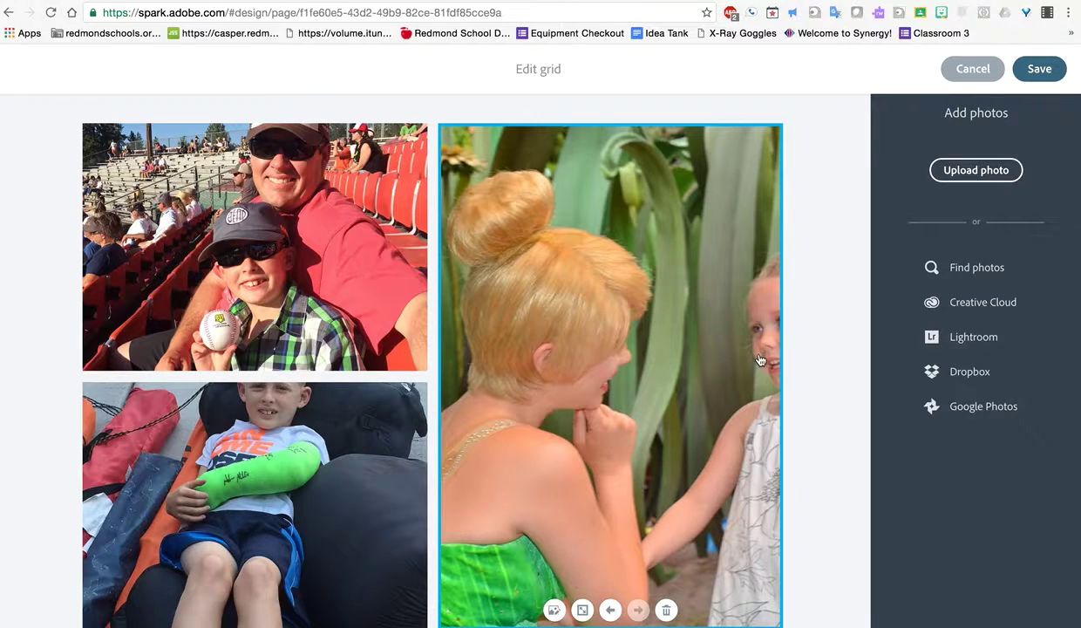
Step: Move the Tinker Bell photo earlier in the grid and save the grid
click(610, 609)
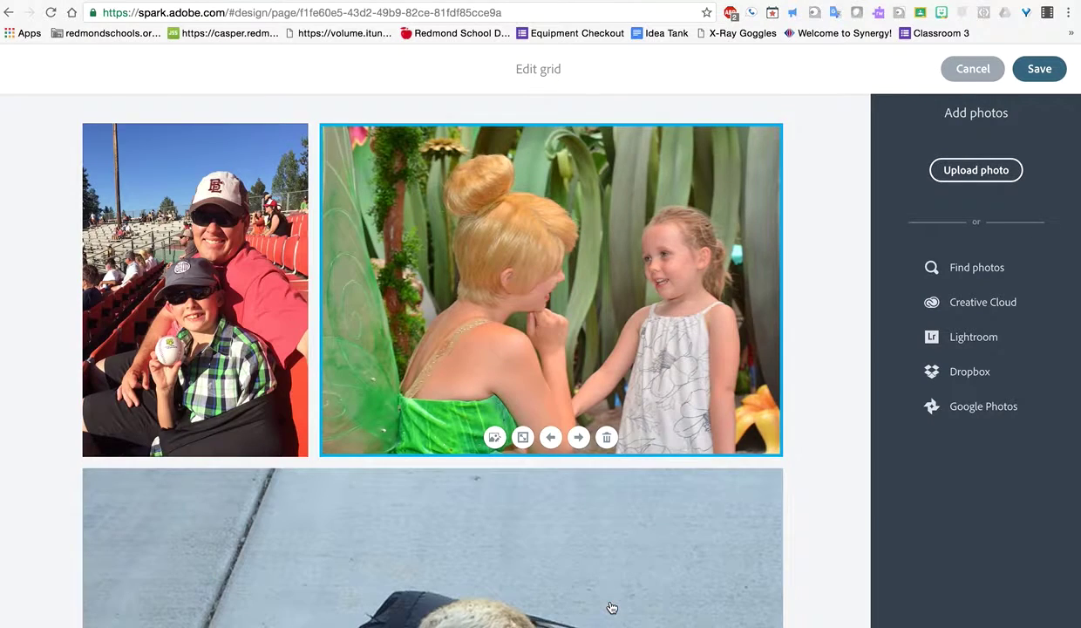
scroll(552, 552, down, 8)
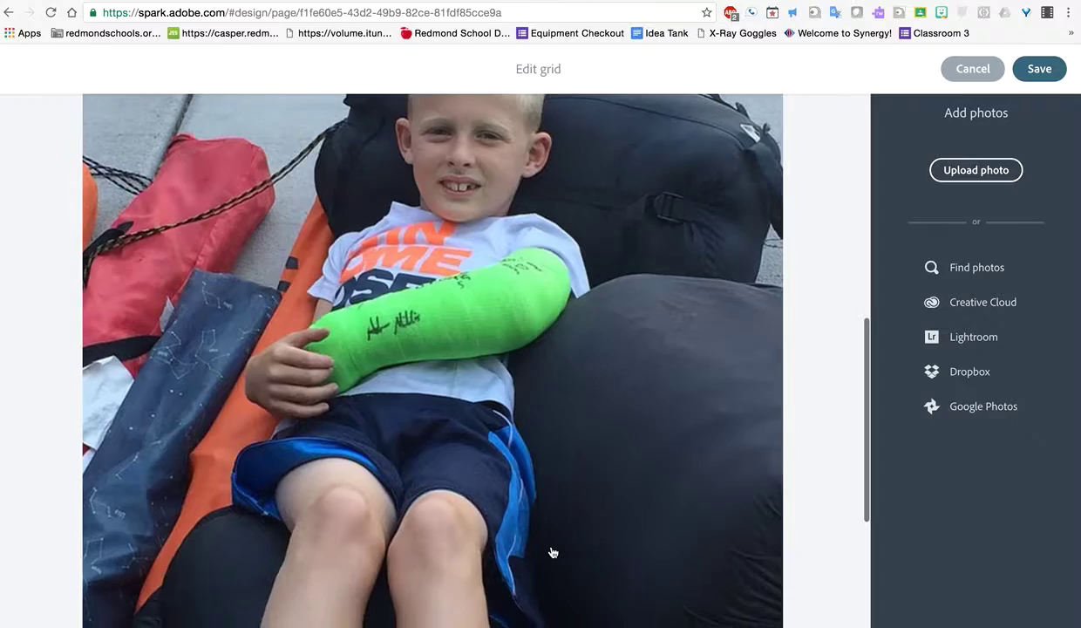
scroll(553, 552, up, 8)
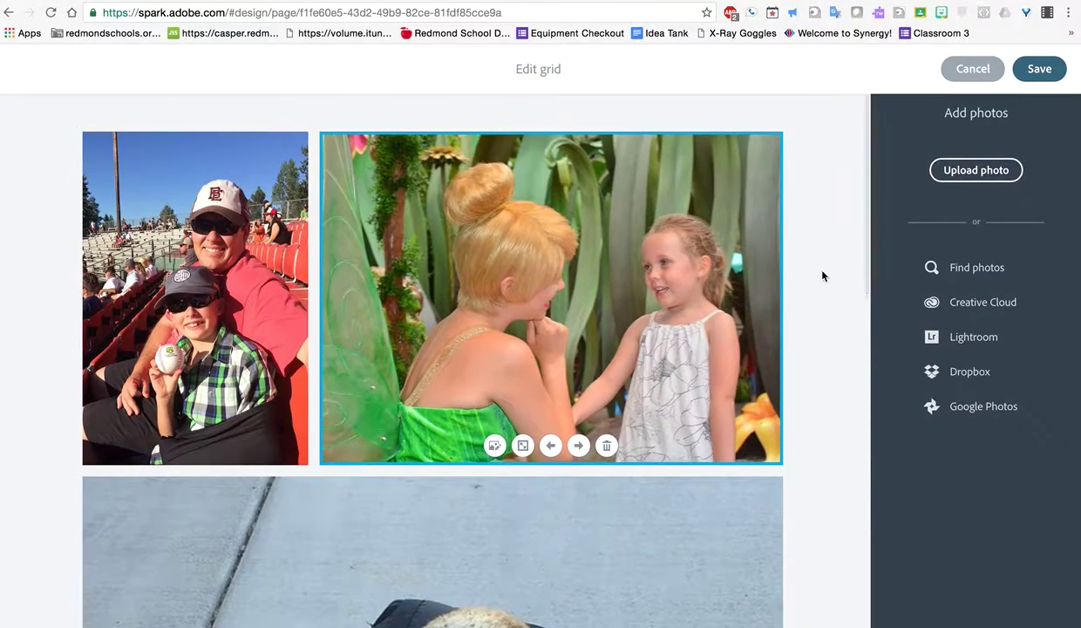
click(1041, 68)
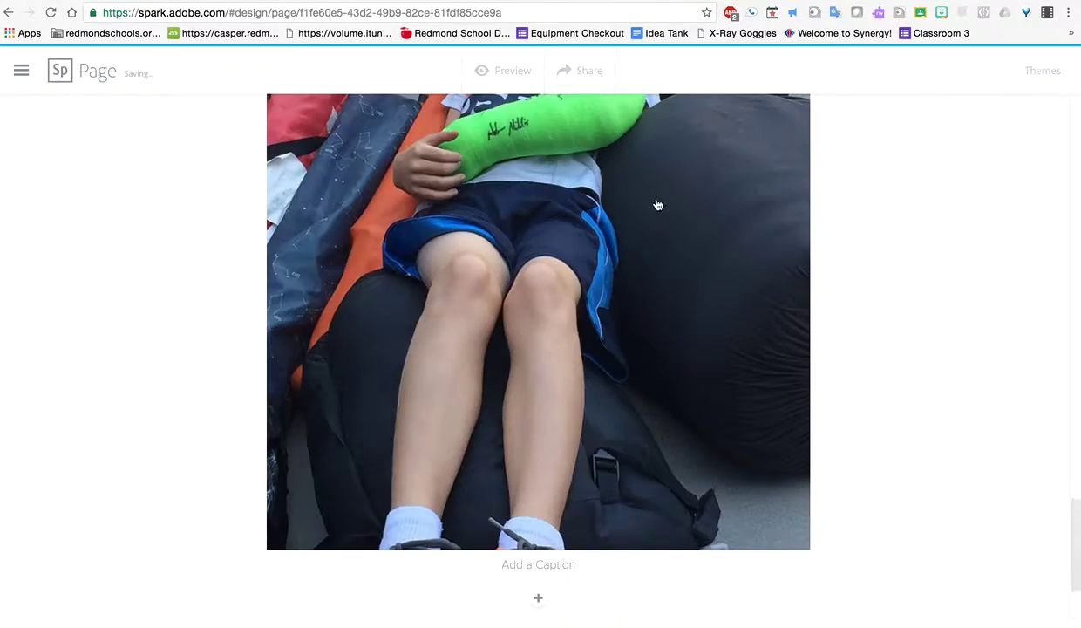
Step: Review the whole story, then open the add-content choices below the last photo
scroll(585, 218, up, 5)
scroll(585, 218, up, 15)
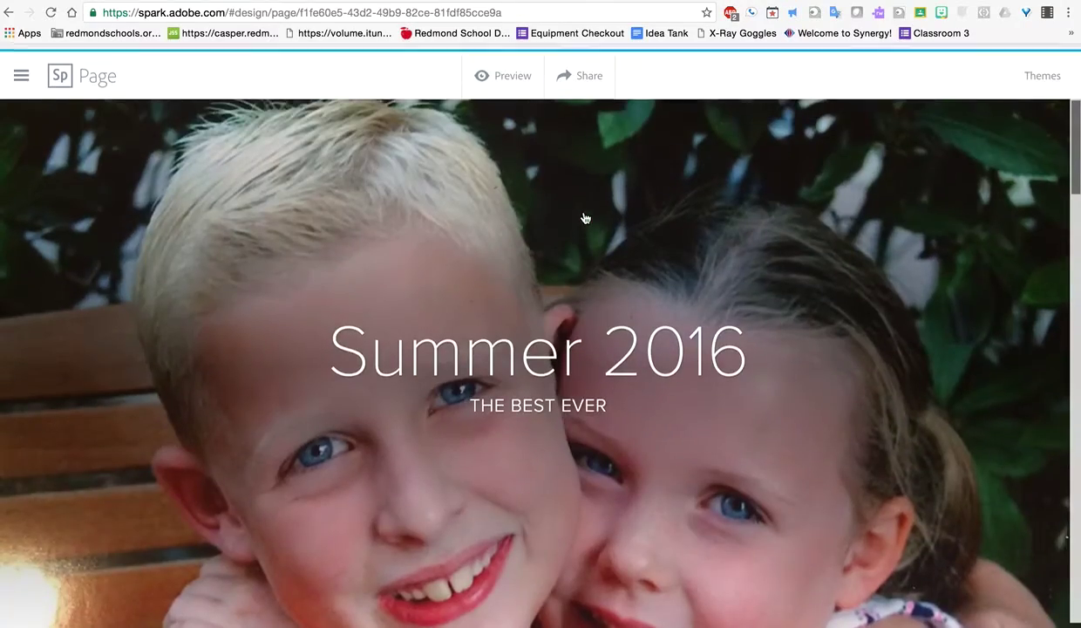
scroll(585, 218, down, 10)
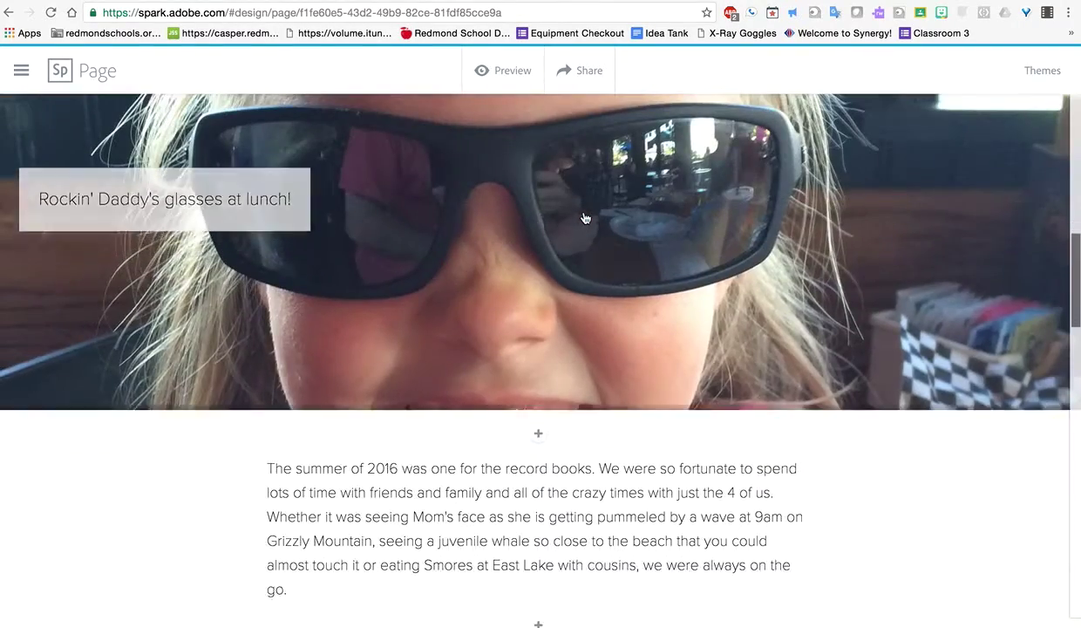
scroll(586, 218, down, 15)
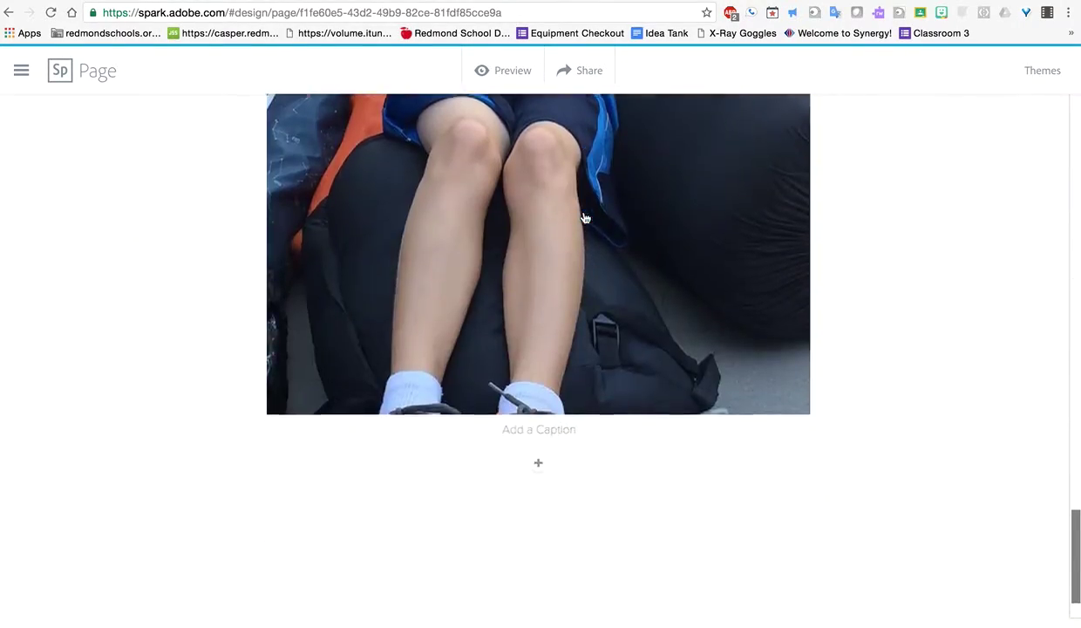
click(539, 448)
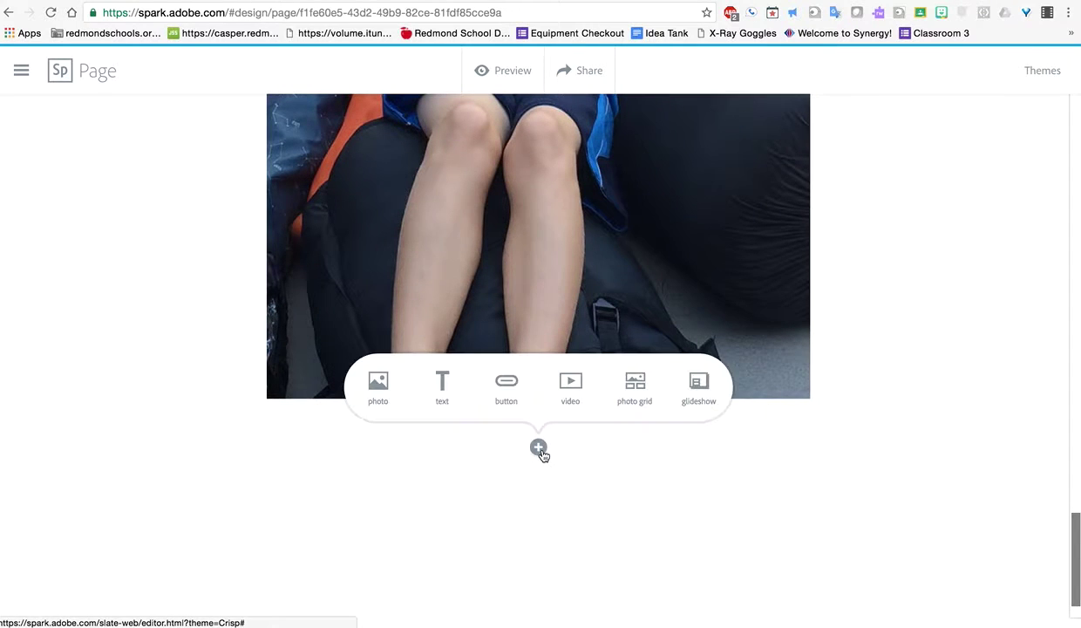
click(696, 402)
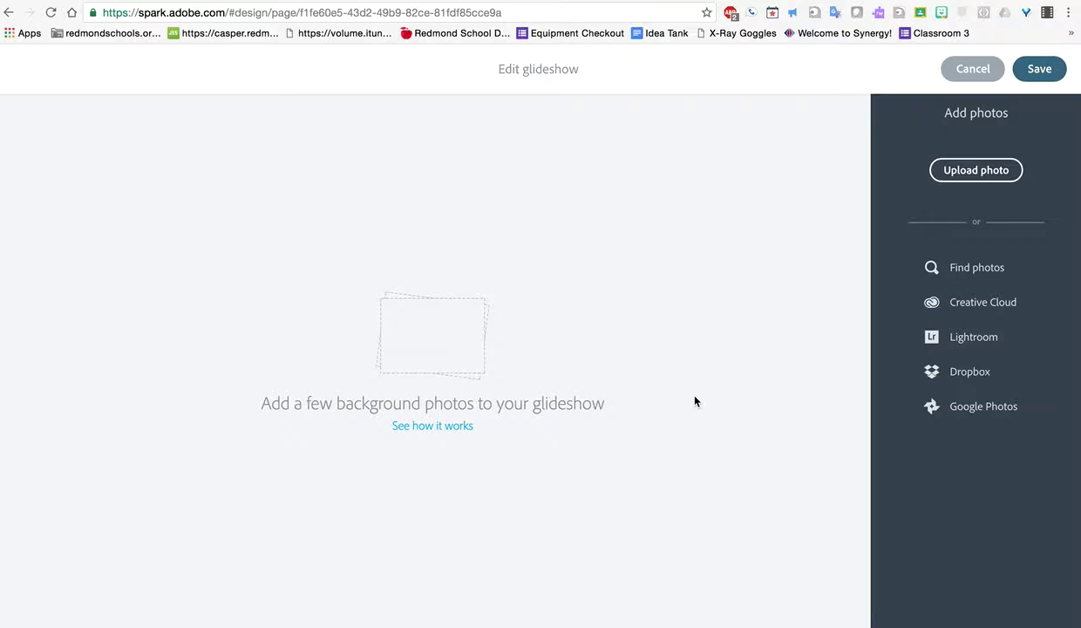
click(454, 433)
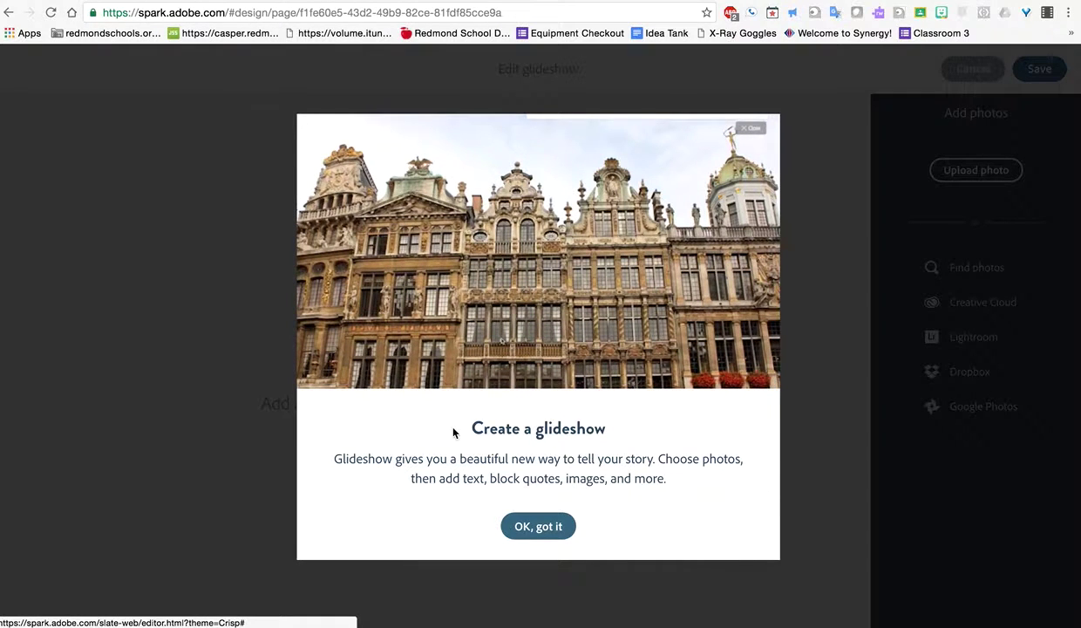
click(521, 528)
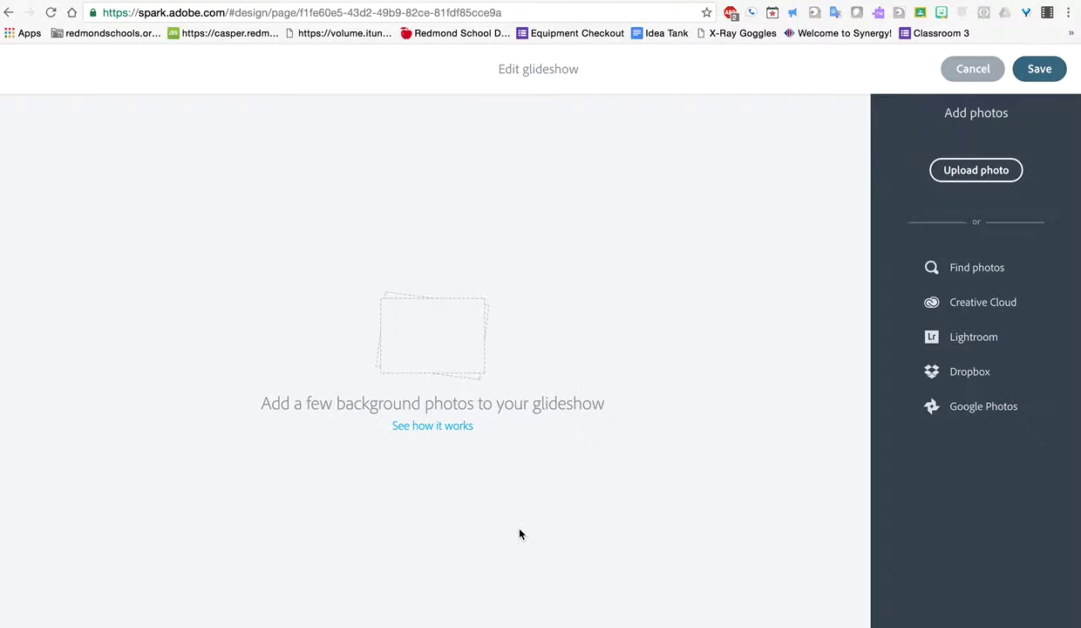
Step: Leave the glideshow and return to the story editor
click(972, 68)
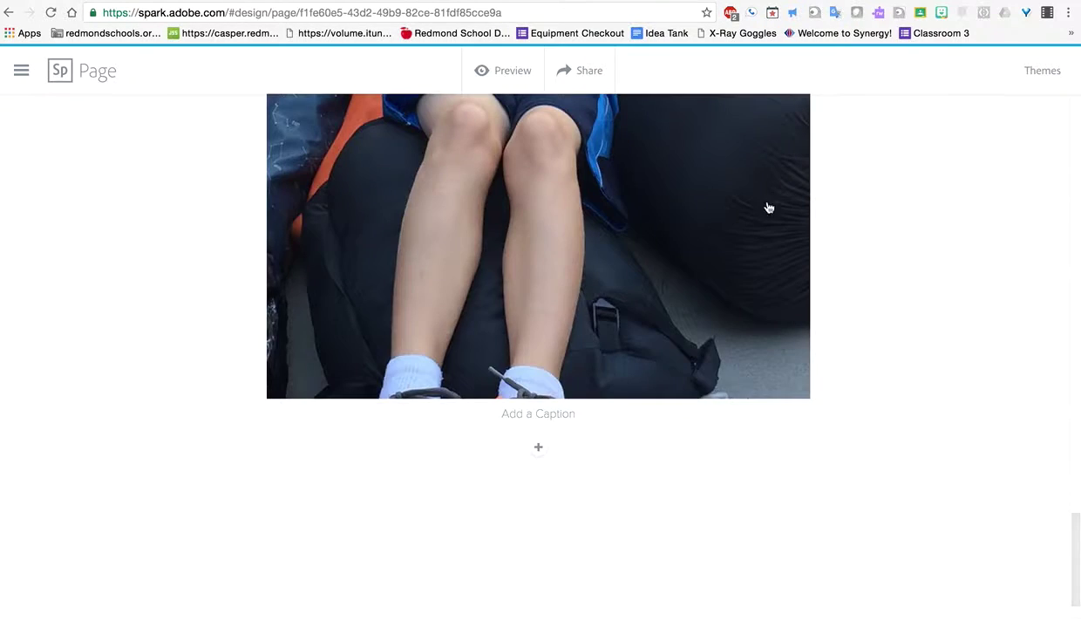
scroll(770, 207, up, 20)
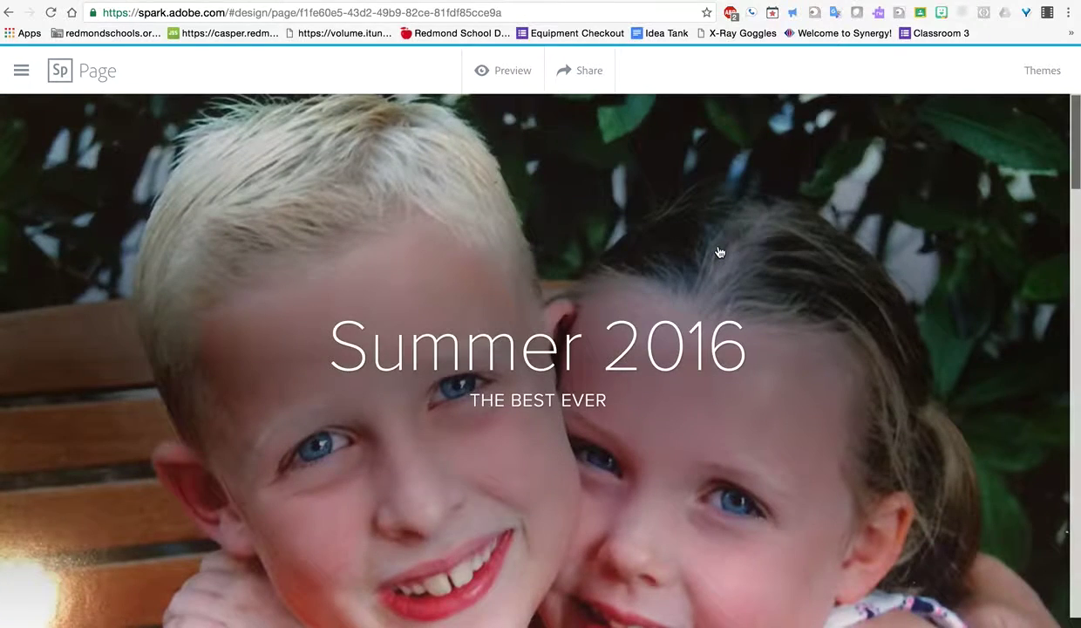
scroll(720, 252, down, 15)
scroll(719, 252, up, 10)
scroll(720, 252, up, 8)
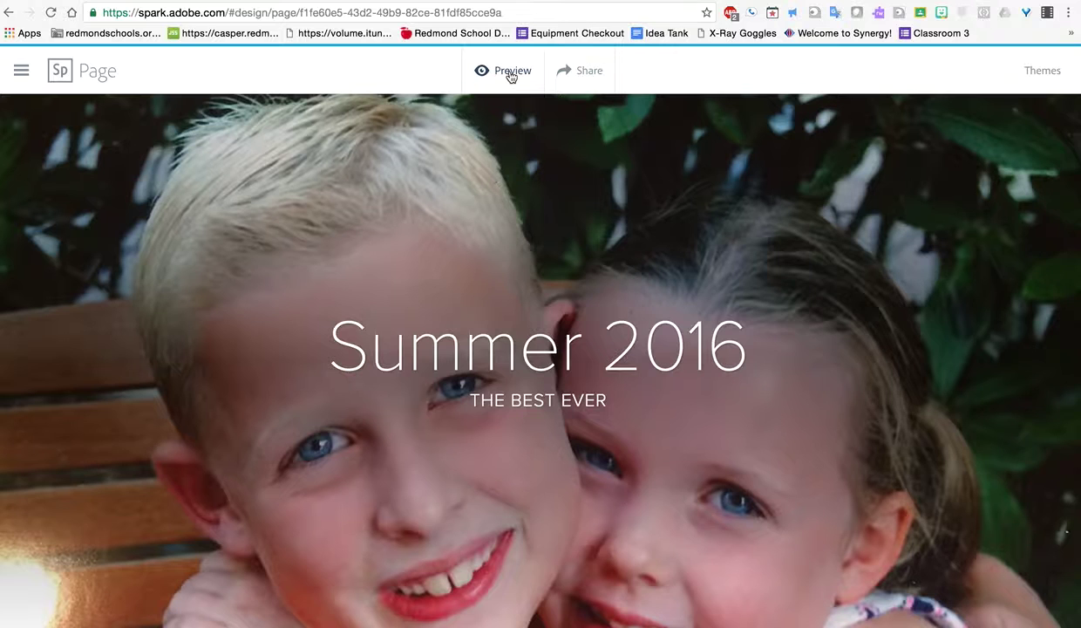
Step: Share the story under the Travel category and create its spark.adobe.com link
click(567, 76)
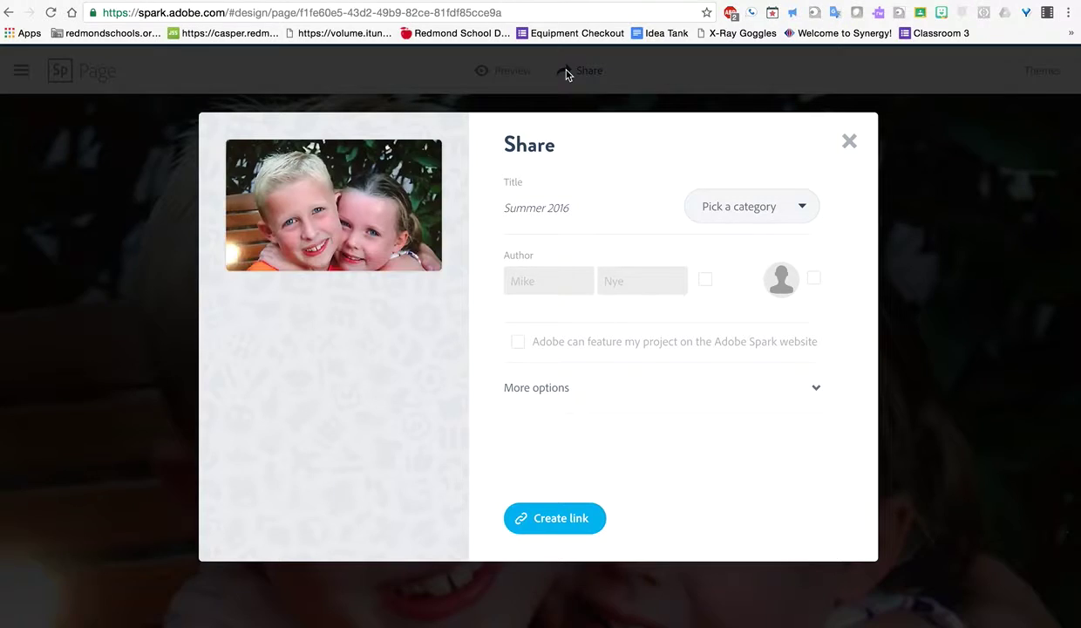
click(799, 207)
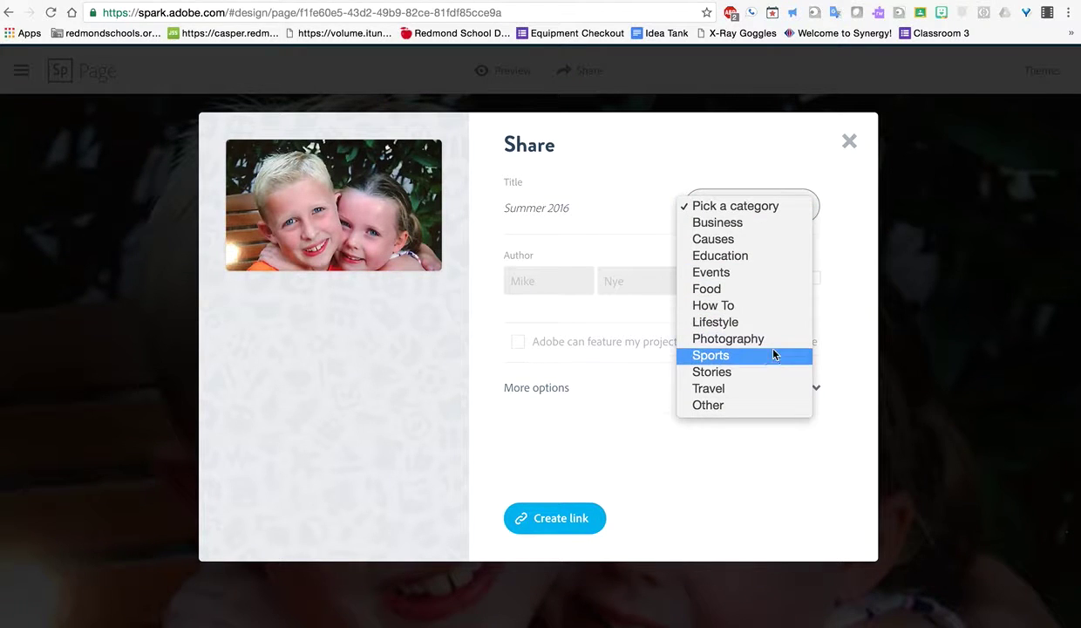
click(768, 393)
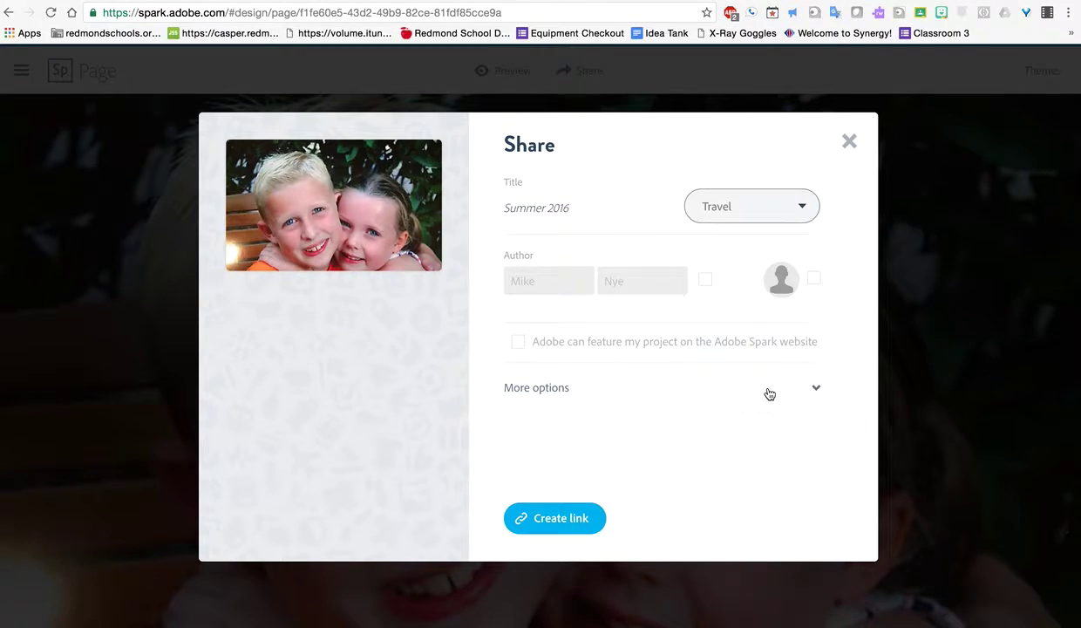
click(559, 527)
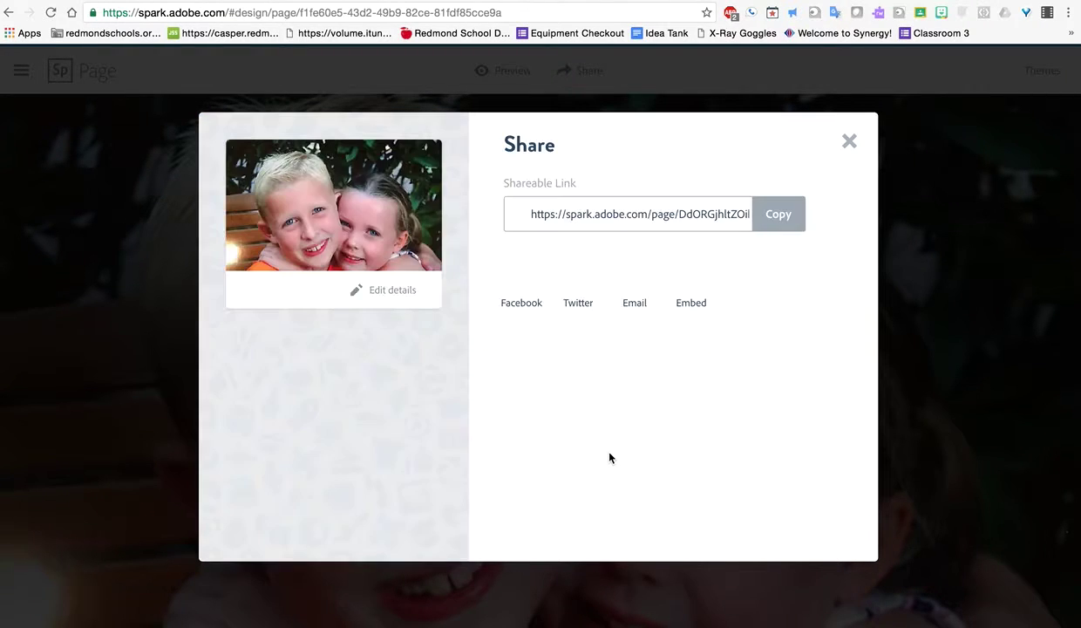